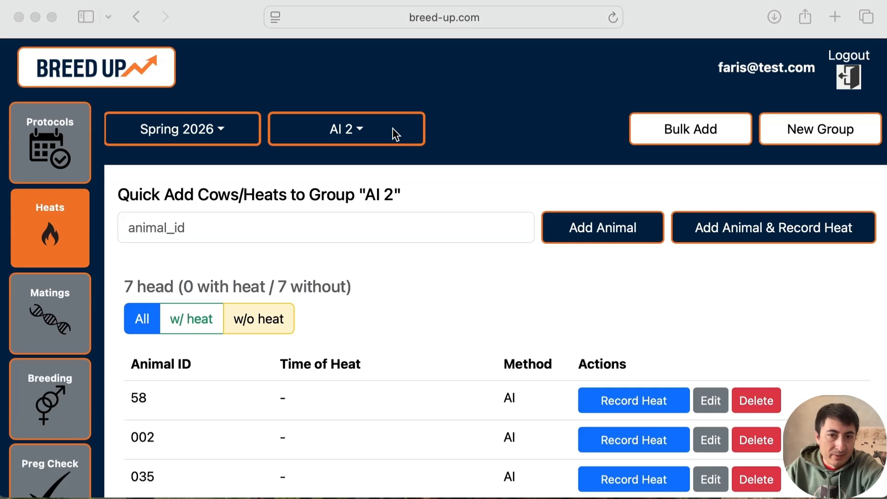
# - Switch the heats list to group AI 1 and review its recorded heats
pyautogui.click(393, 128)
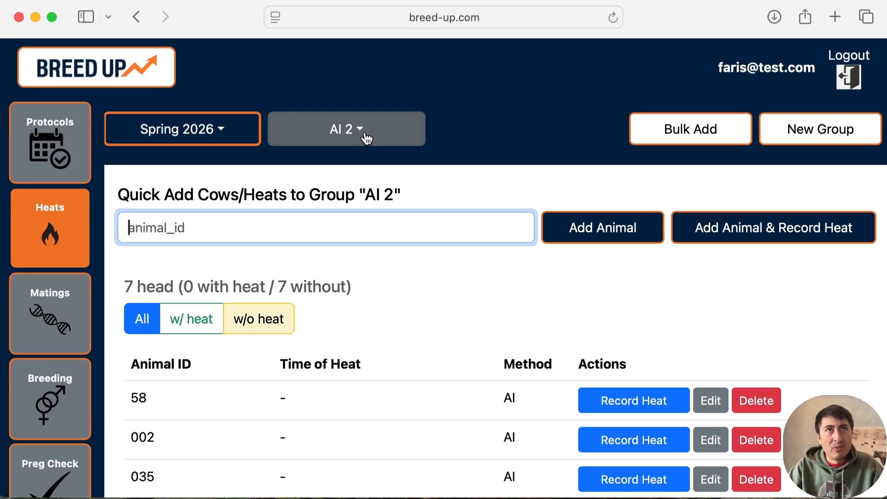
pyautogui.click(383, 136)
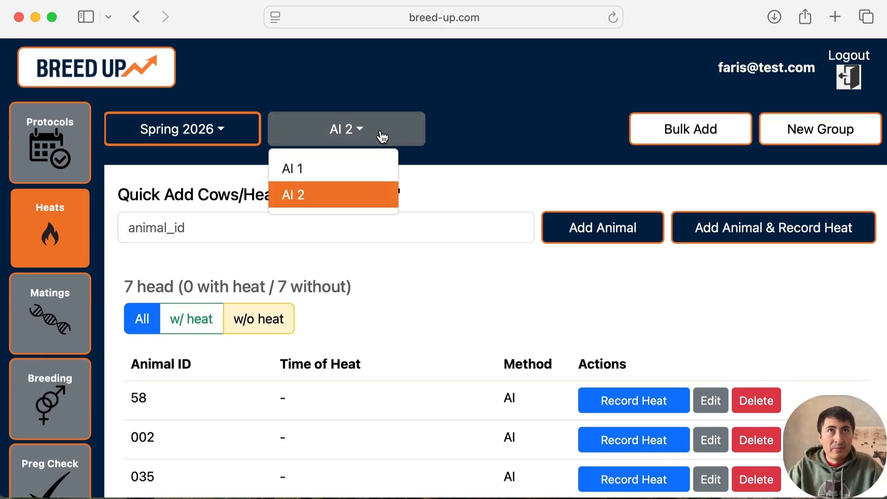
pyautogui.click(361, 134)
pyautogui.scroll(-5, 342, 284)
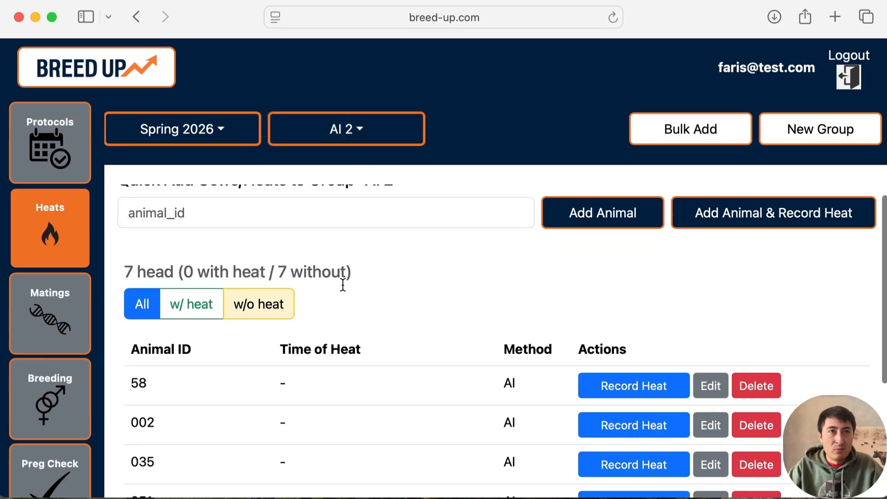
pyautogui.scroll(4, 342, 284)
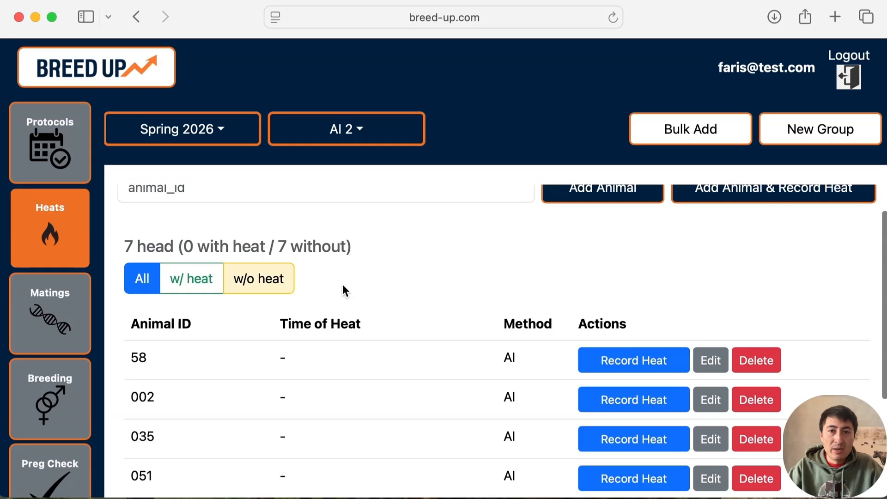
pyautogui.click(346, 139)
pyautogui.click(341, 176)
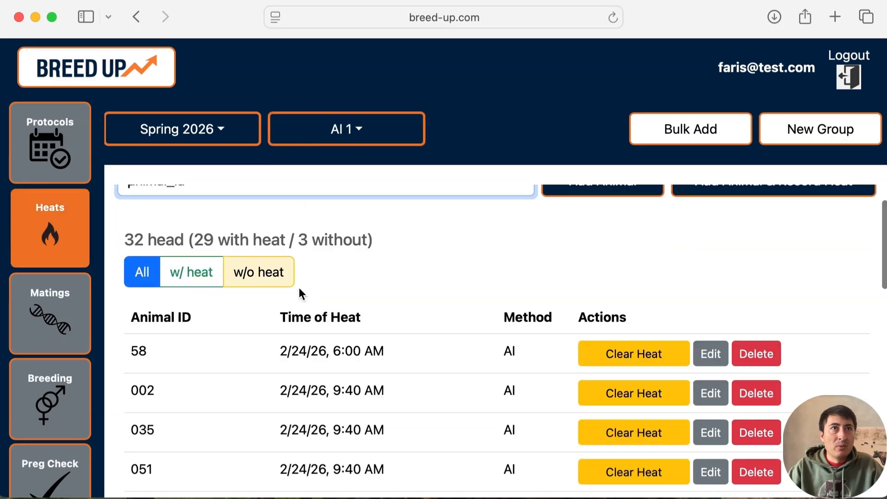
pyautogui.scroll(-2, 272, 282)
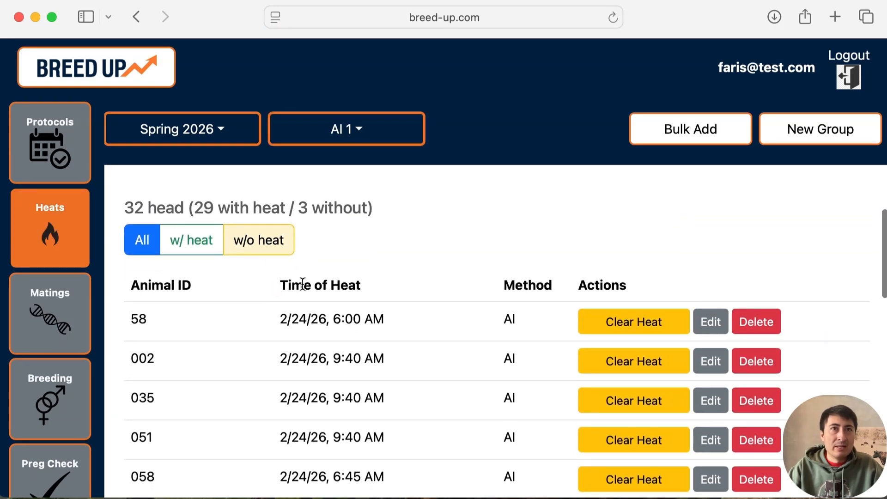
# - Switch the heats list back to group AI 2 and review its animals
pyautogui.click(347, 141)
pyautogui.click(325, 194)
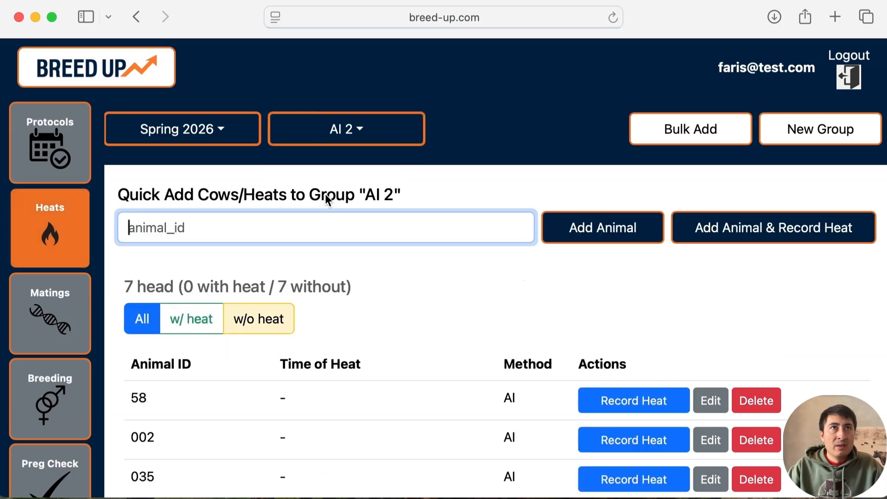
pyautogui.scroll(-5, 325, 196)
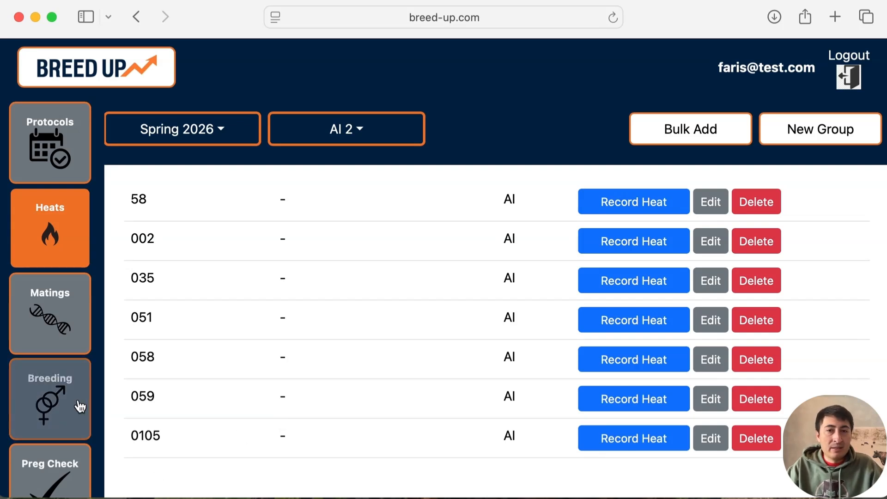
# - Open the breeding records for group AI 2 and look through the listed animals
pyautogui.click(79, 405)
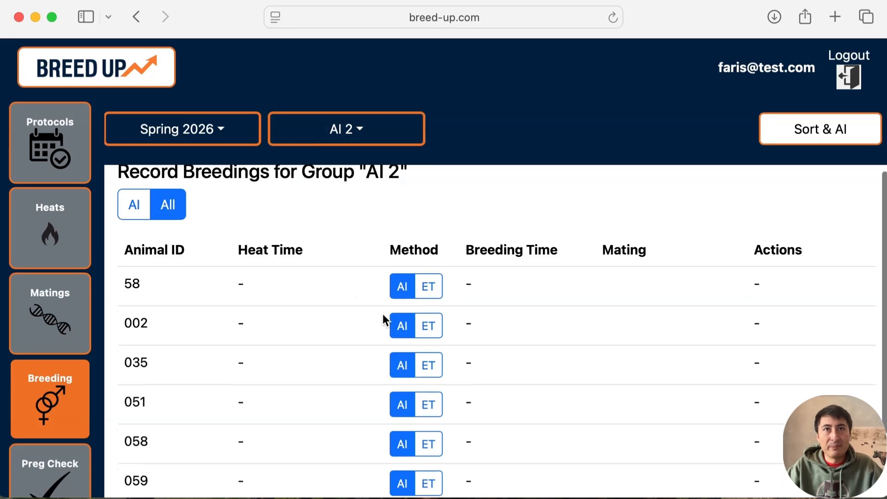
pyautogui.scroll(-4, 383, 319)
pyautogui.scroll(4, 384, 319)
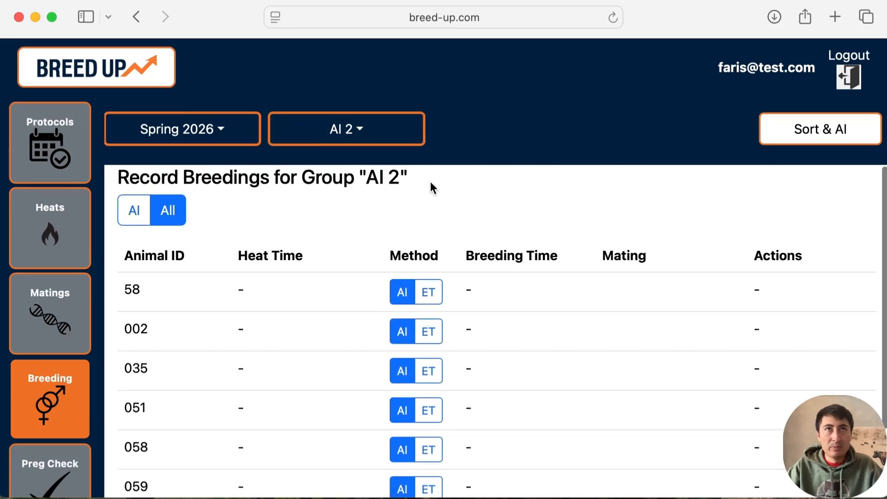
pyautogui.scroll(-2, 251, 301)
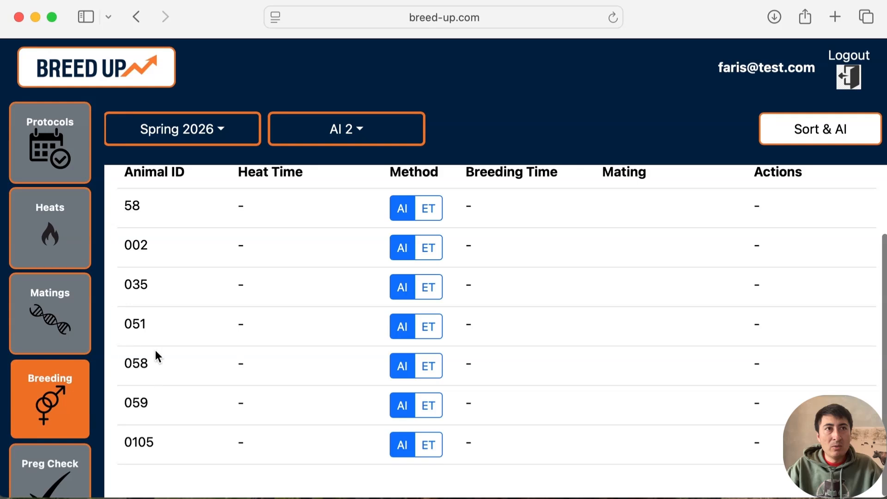
pyautogui.scroll(2, 190, 201)
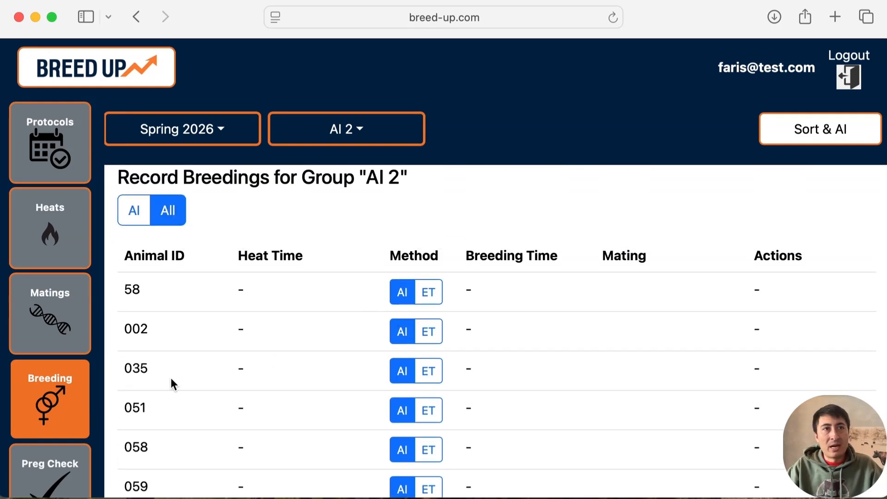
# - Set the breeding method of animals 035 and 051 to ET and filter the list to ET animals
pyautogui.click(431, 374)
pyautogui.click(430, 418)
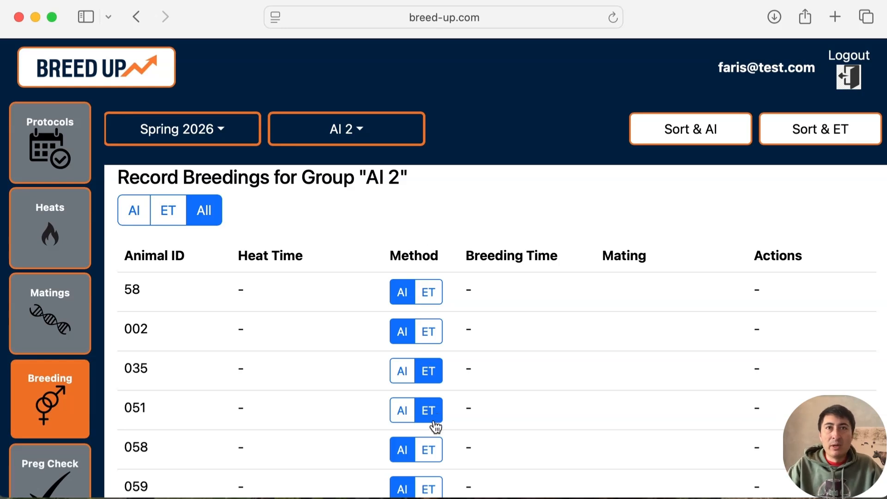
pyautogui.click(166, 213)
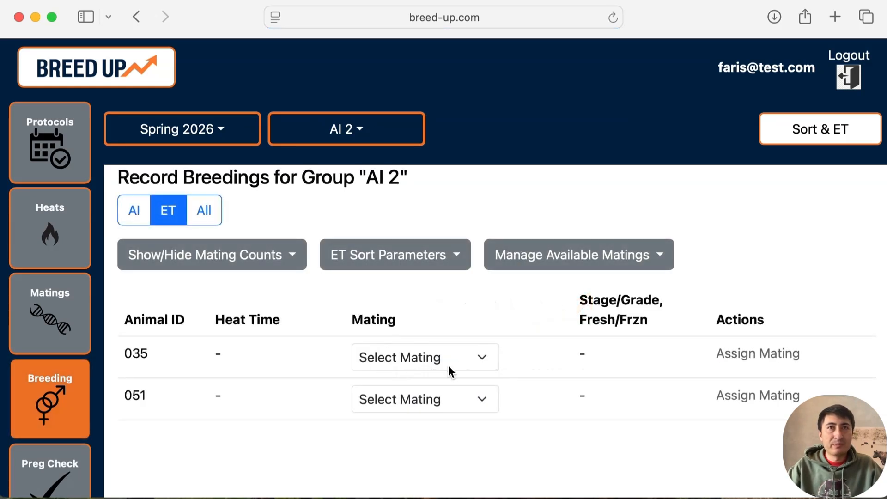
# - Show all animals in the group again and set the breeding method of 035 and 051 back to AI
pyautogui.click(203, 213)
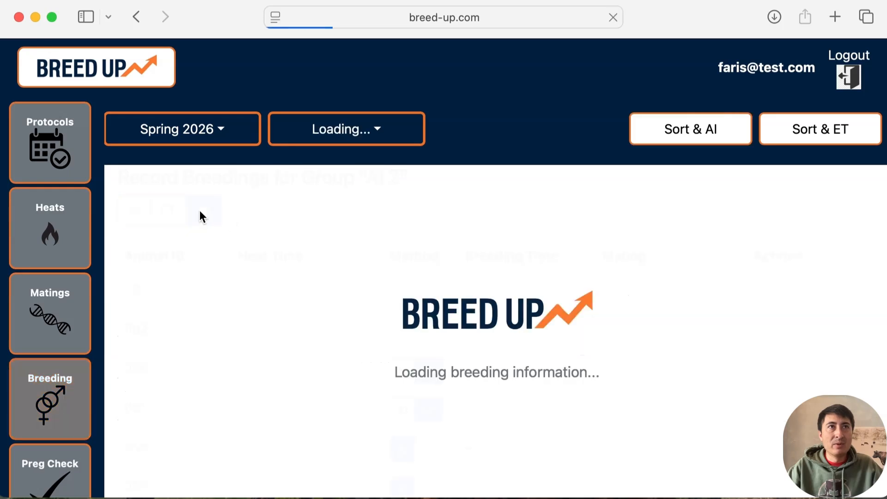
pyautogui.click(402, 370)
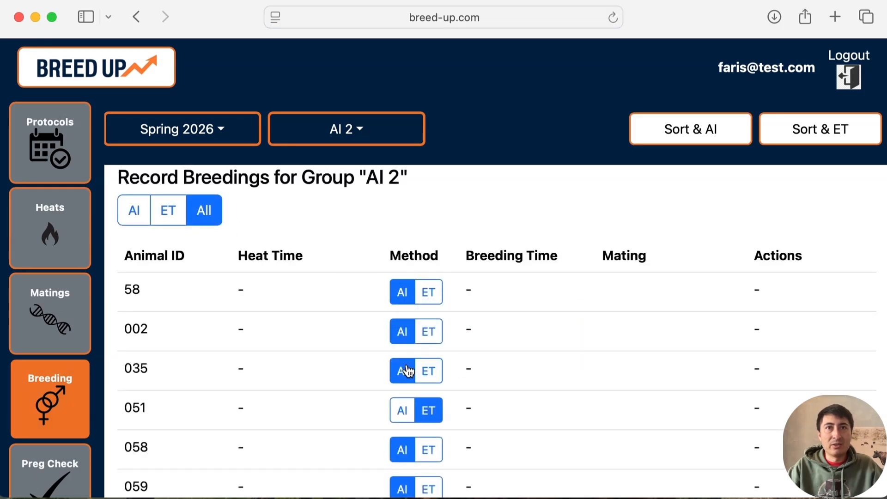
pyautogui.click(403, 410)
pyautogui.scroll(-2, 406, 413)
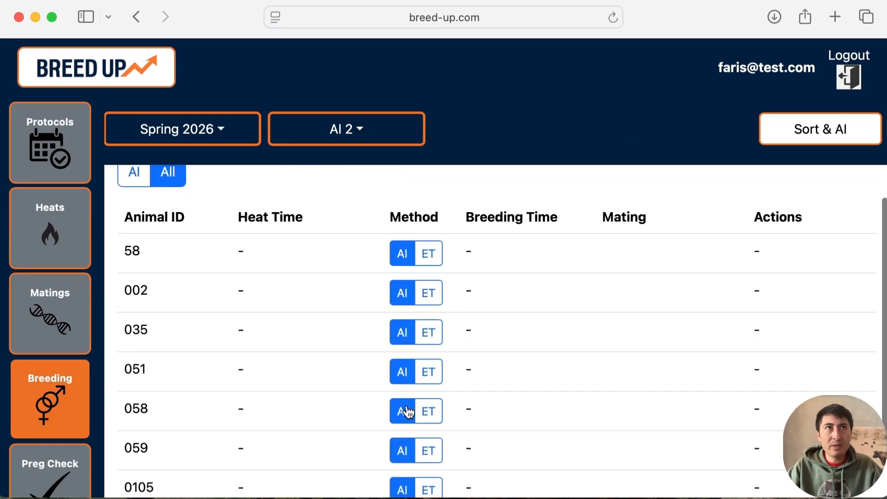
# - Filter the breeding list of group AI 2 to the AI animals
pyautogui.scroll(2, 406, 411)
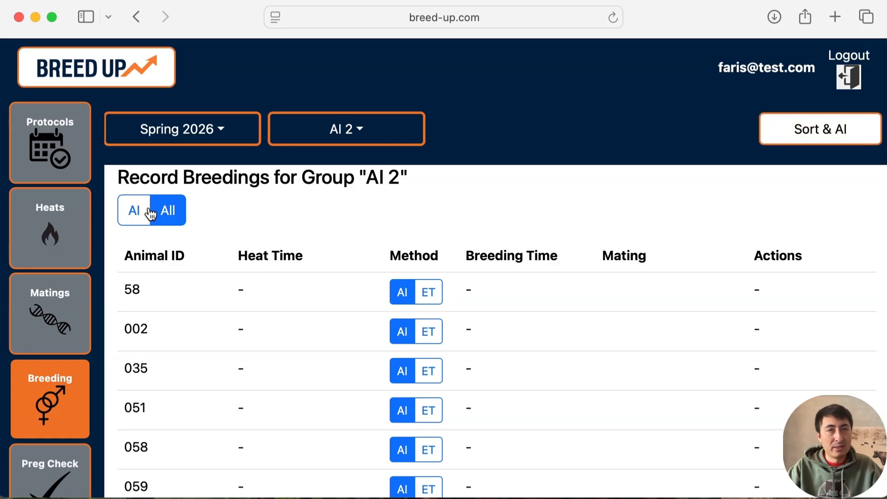
pyautogui.scroll(-1, 293, 308)
pyautogui.scroll(-1, 292, 307)
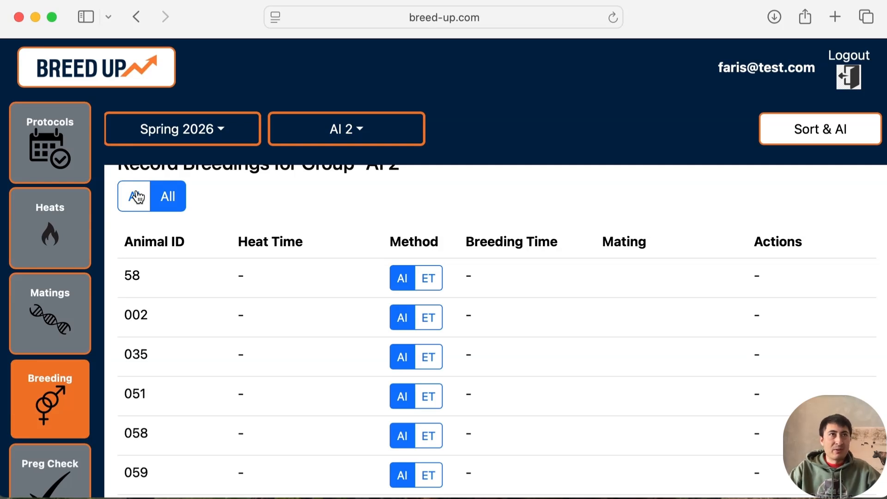
pyautogui.click(137, 197)
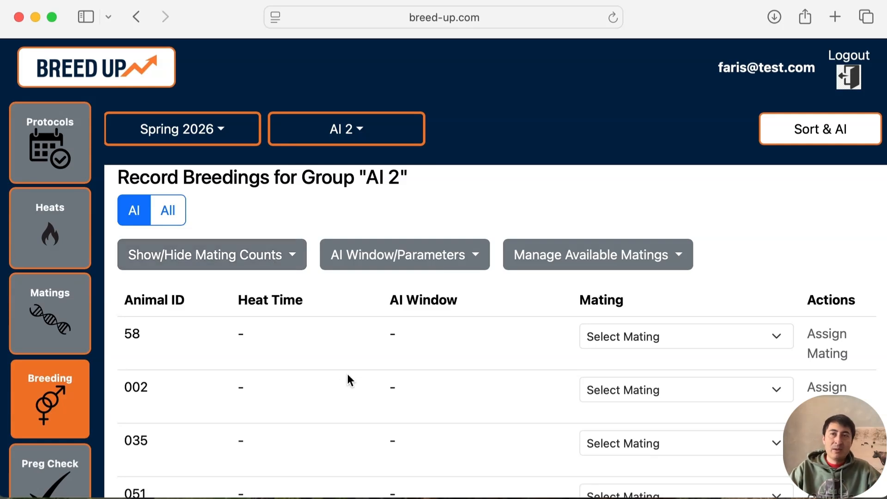
# - Assign the mating All Me to animal 58
pyautogui.scroll(-1, 347, 378)
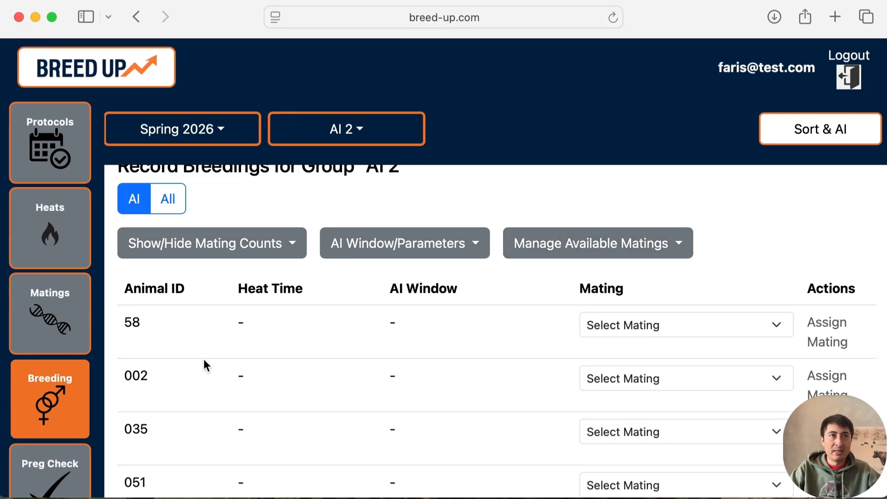
pyautogui.scroll(-1, 205, 365)
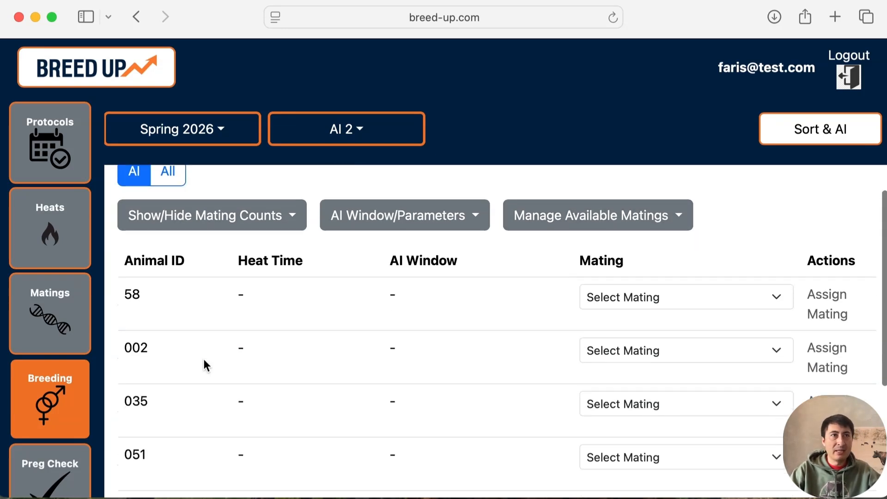
pyautogui.click(625, 301)
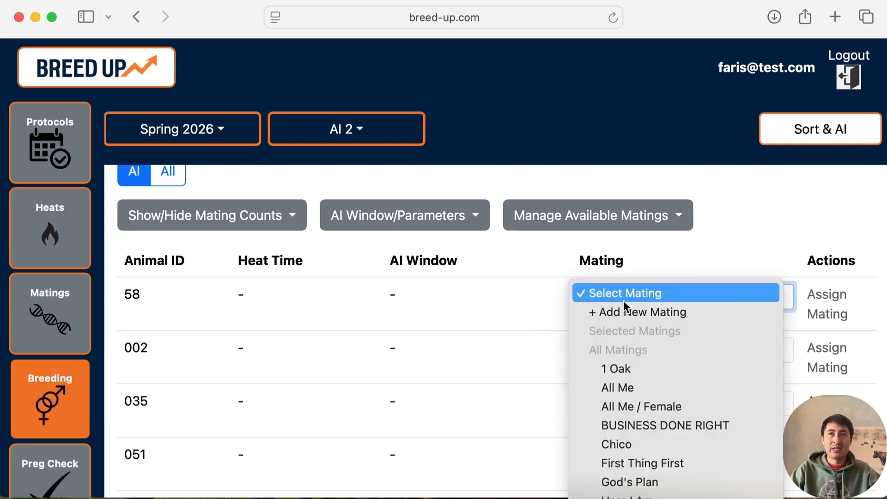
pyautogui.click(635, 387)
# - Select 1 Oak, First Thing First, God's Plan and Here I Am as available matings and check the mating choices for animal 002
pyautogui.click(599, 215)
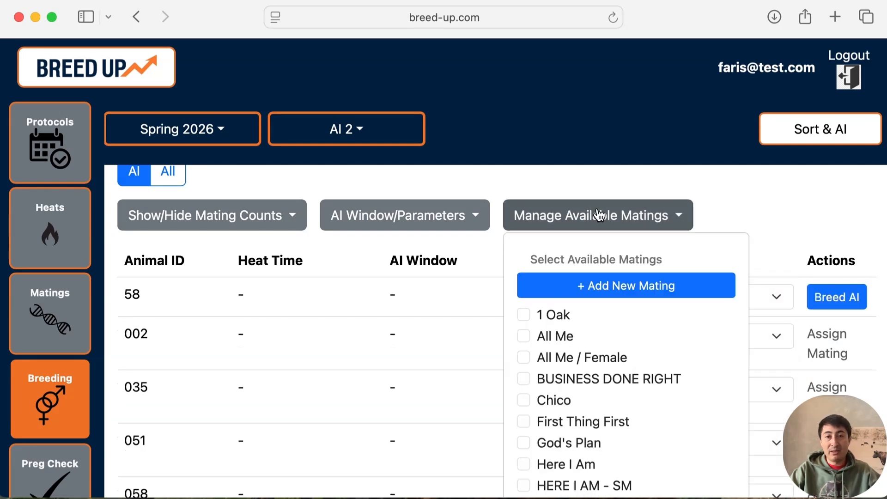
pyautogui.click(525, 314)
pyautogui.scroll(-2, 529, 392)
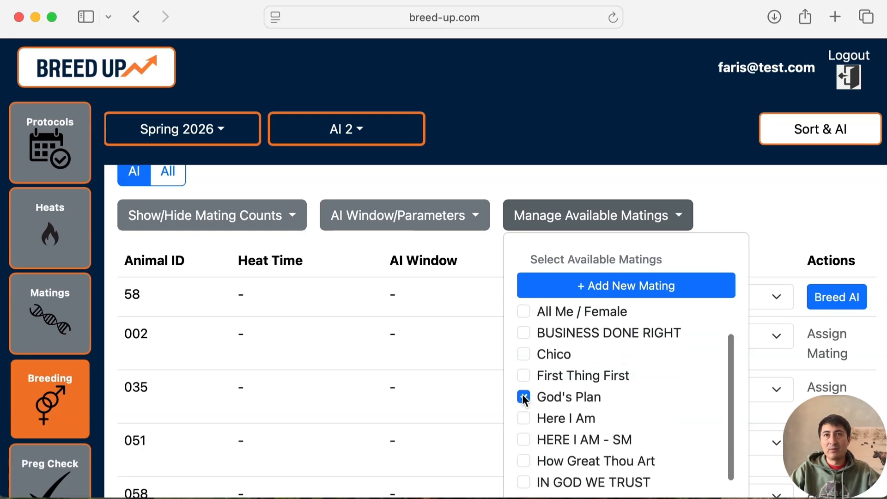
pyautogui.click(523, 375)
pyautogui.scroll(-2, 524, 439)
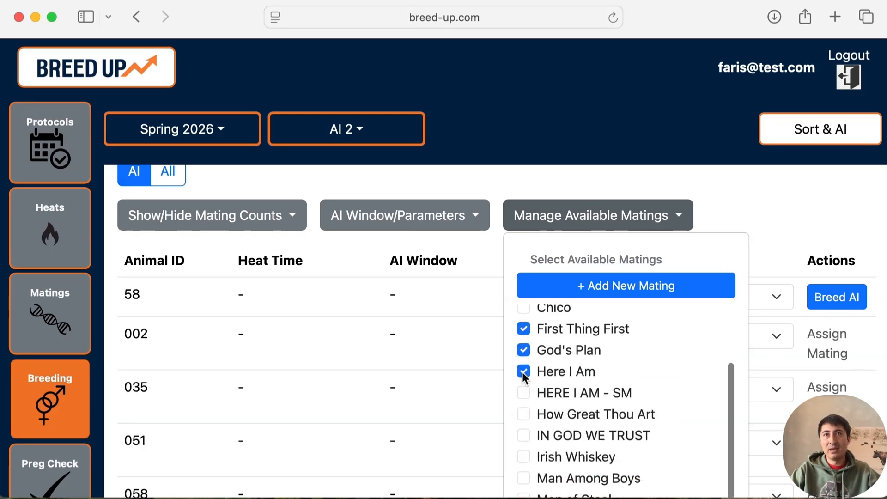
pyautogui.click(782, 248)
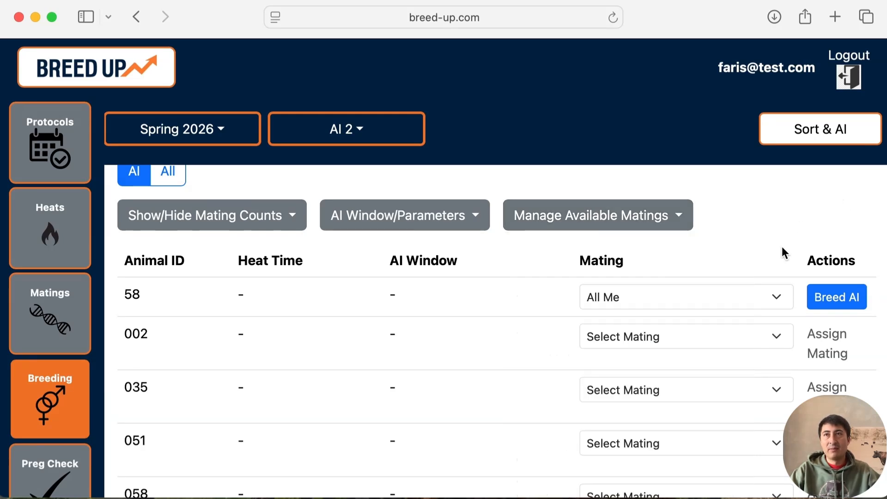
pyautogui.click(717, 329)
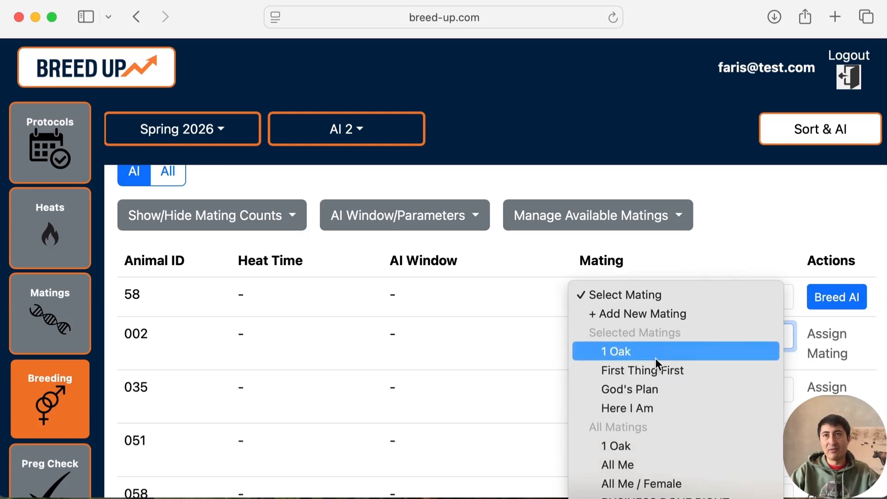
pyautogui.click(672, 258)
# - Quick-add an AI mating with the sire Overtime and check its entry among the available matings
pyautogui.click(653, 218)
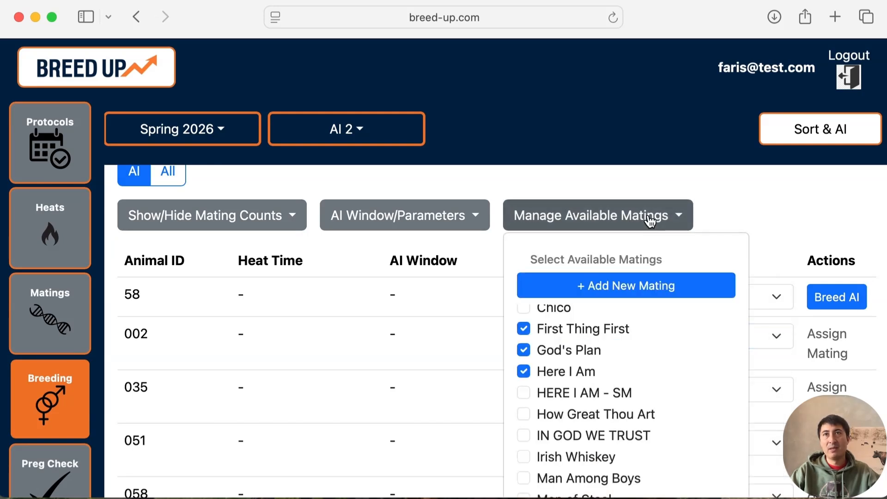
pyautogui.click(615, 297)
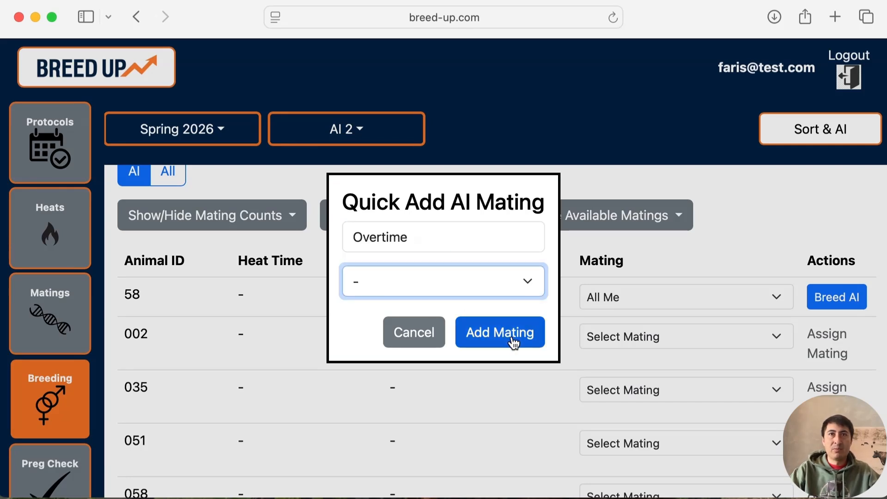
pyautogui.click(511, 338)
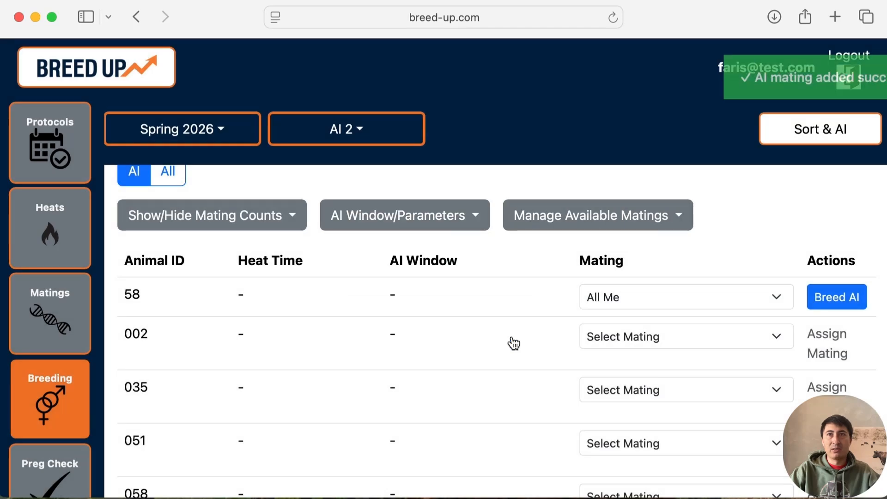
pyautogui.click(638, 223)
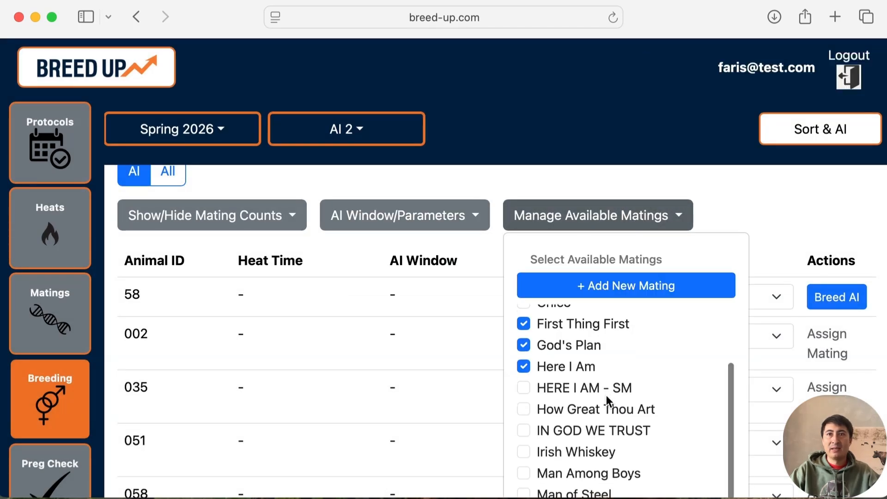
pyautogui.scroll(-4, 606, 395)
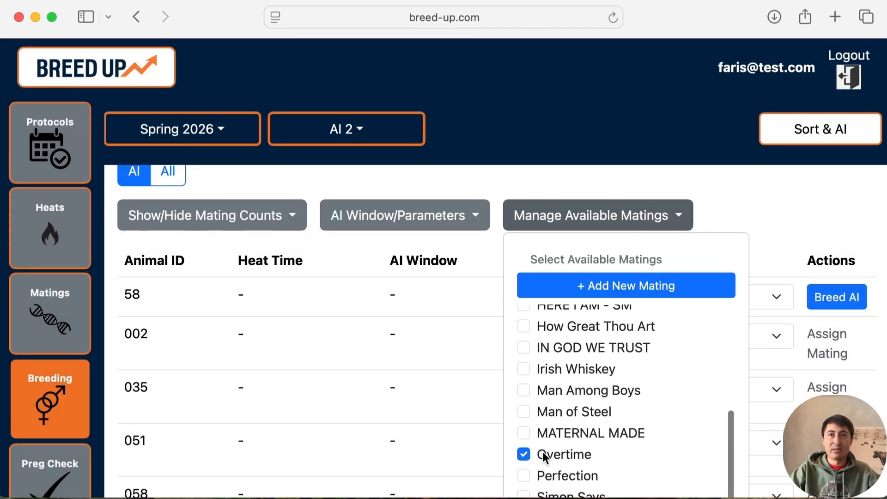
pyautogui.click(779, 191)
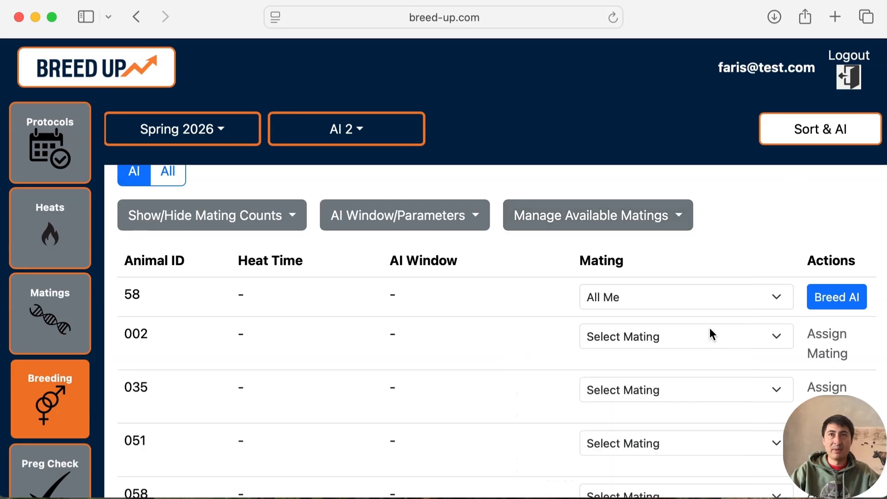
# - Assign the mating Here I Am to animal 002
pyautogui.click(709, 328)
pyautogui.click(670, 450)
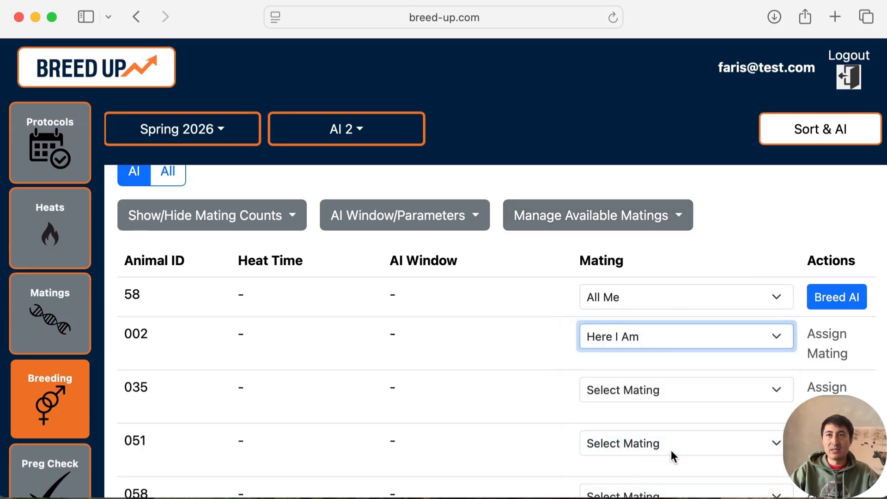
# - Change the mating of animal 002 to Overtime
pyautogui.click(662, 336)
pyautogui.click(656, 353)
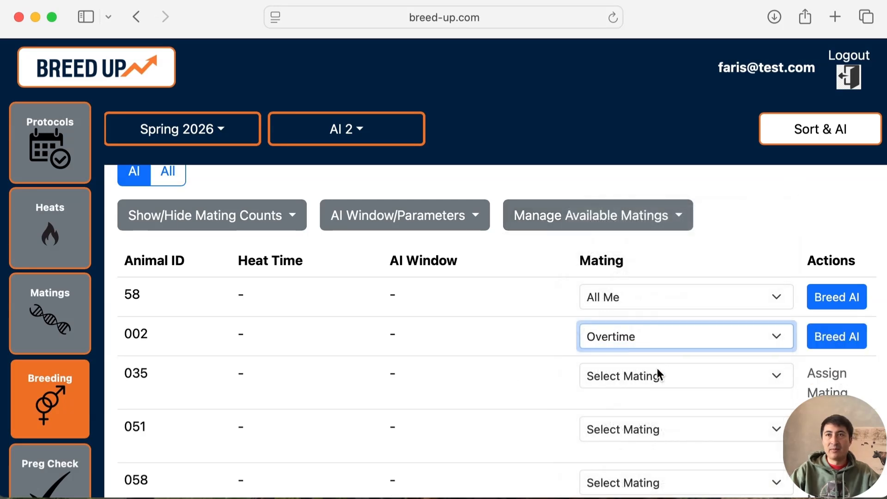
pyautogui.scroll(2, 433, 314)
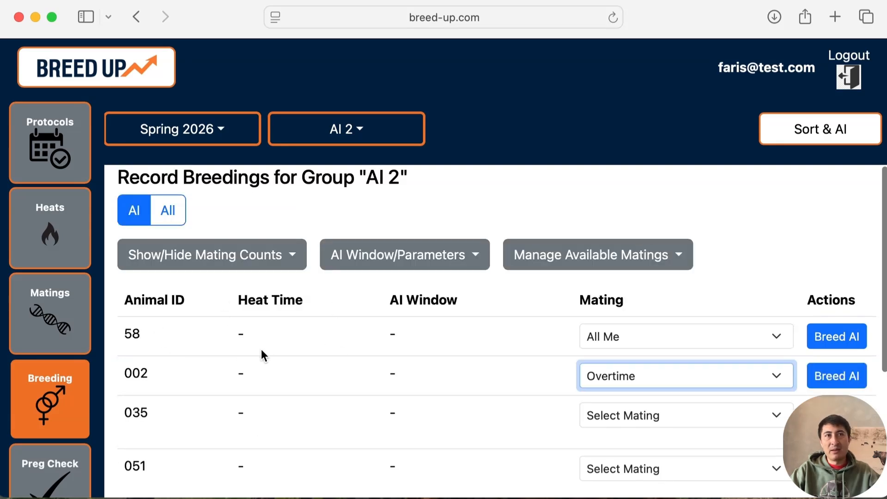
pyautogui.scroll(-4, 356, 401)
pyautogui.scroll(4, 356, 401)
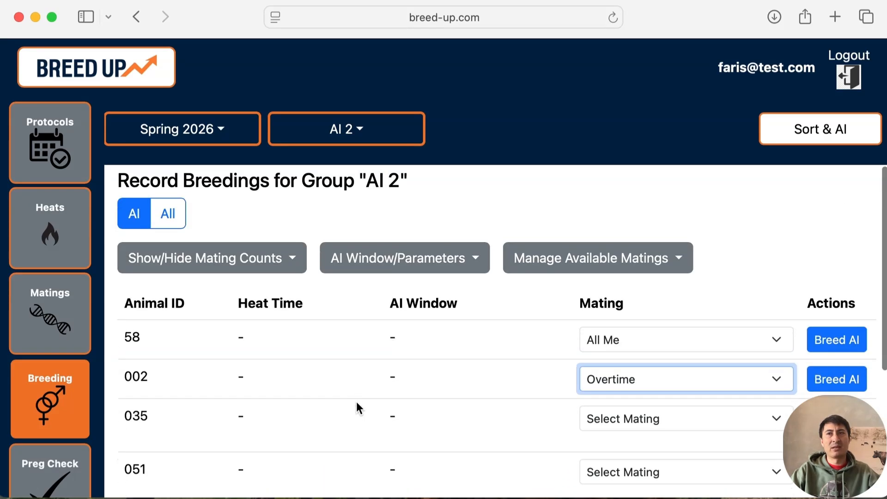
pyautogui.scroll(-2, 575, 420)
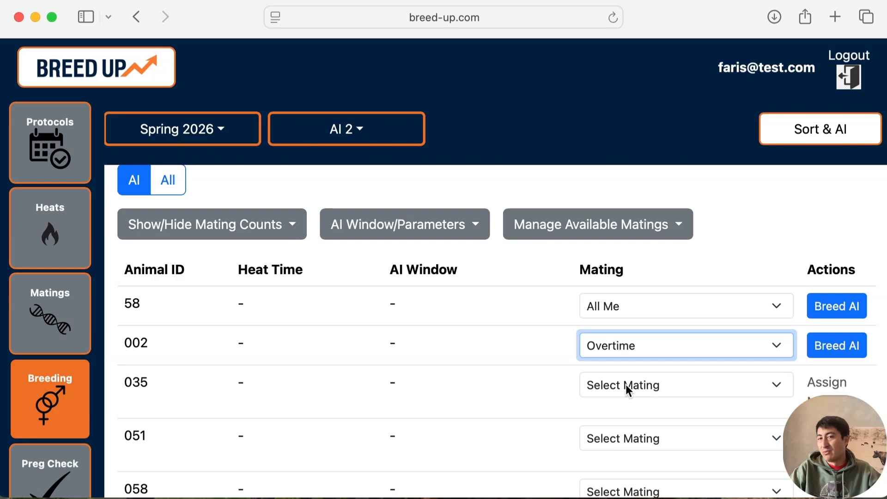
pyautogui.scroll(1, 680, 354)
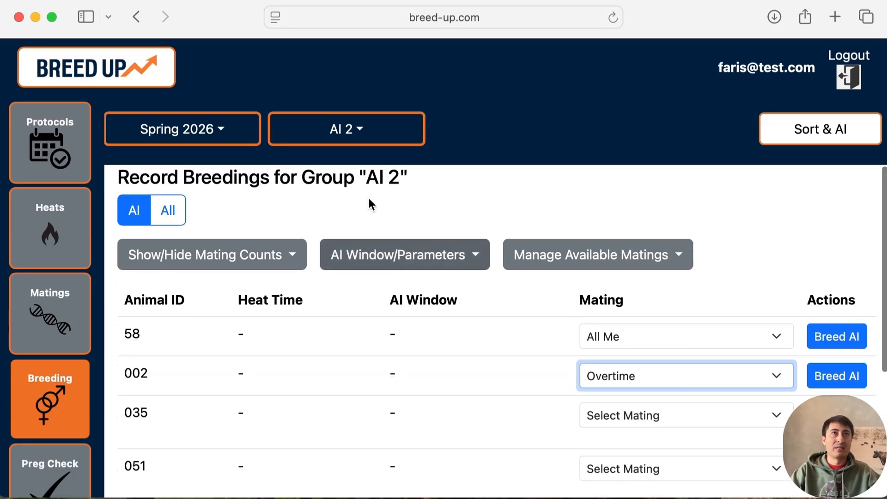
# - Switch to group AI 1, look through its animals' heat times, and filter the list to AI breedings
pyautogui.click(344, 129)
pyautogui.click(323, 170)
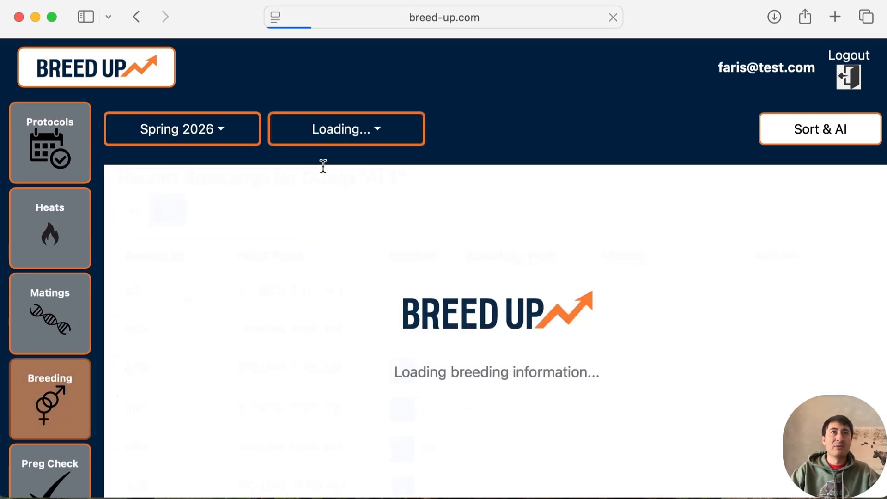
pyautogui.scroll(-3, 271, 353)
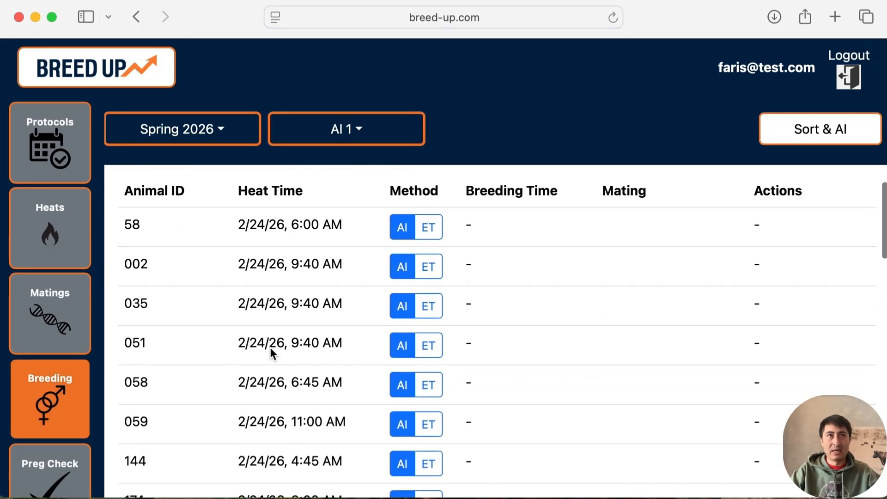
pyautogui.scroll(2, 270, 347)
pyautogui.scroll(-10, 299, 288)
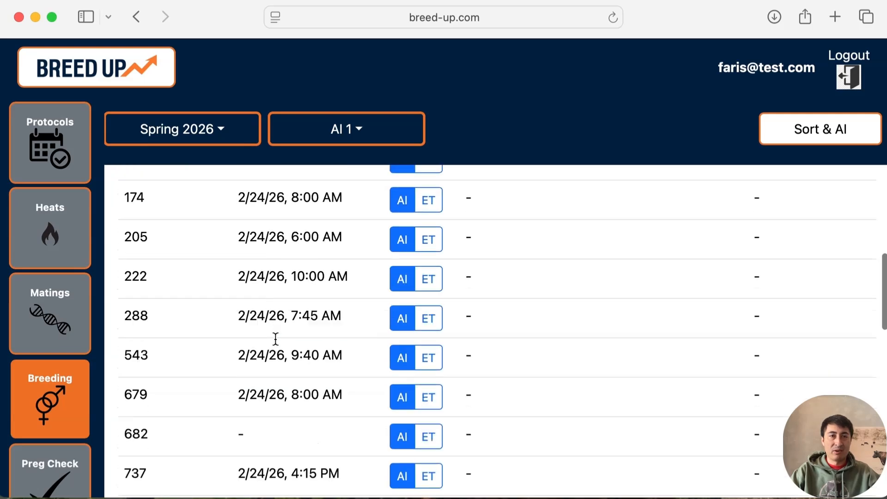
pyautogui.scroll(-5, 275, 339)
pyautogui.scroll(10, 257, 336)
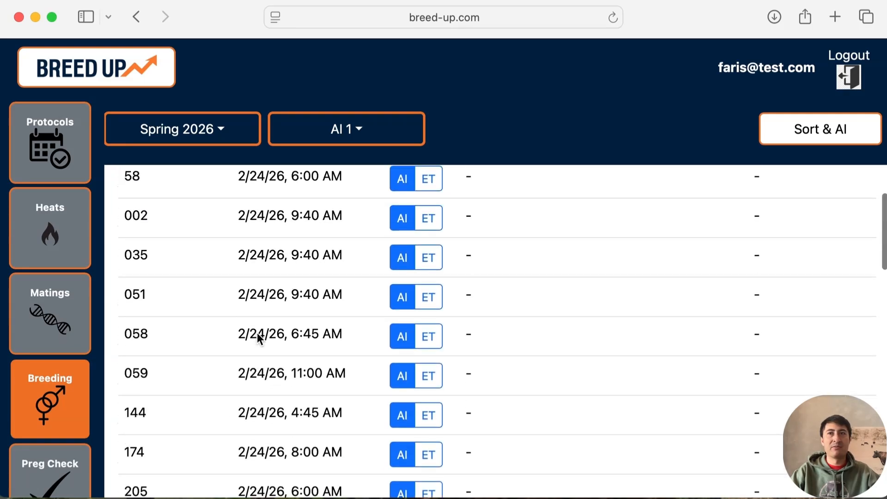
pyautogui.scroll(3, 257, 337)
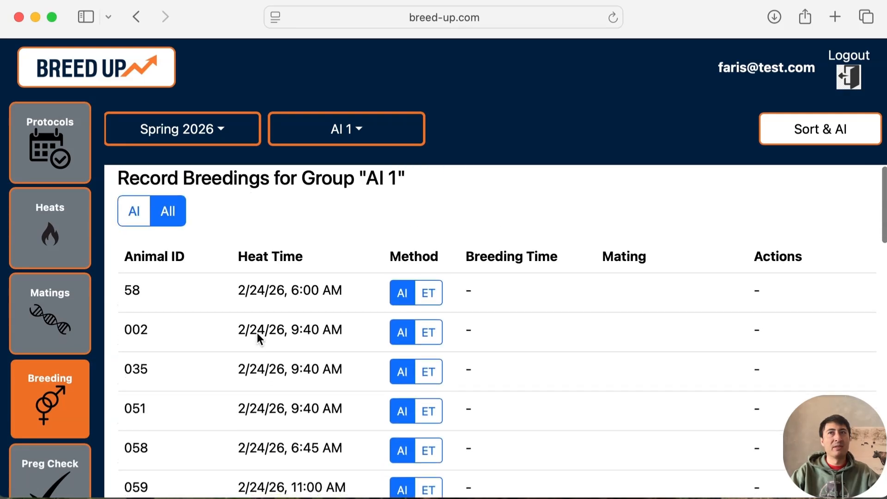
pyautogui.click(141, 219)
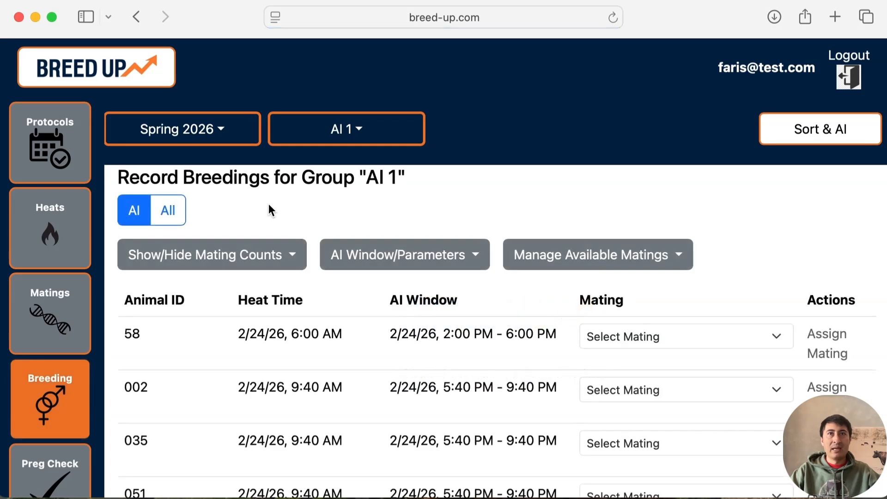
# - Make All Me / Female, BUSINESS DONE RIGHT, Chico, First Thing First and God's Plan available matings for group AI 1
pyautogui.click(597, 245)
pyautogui.click(523, 397)
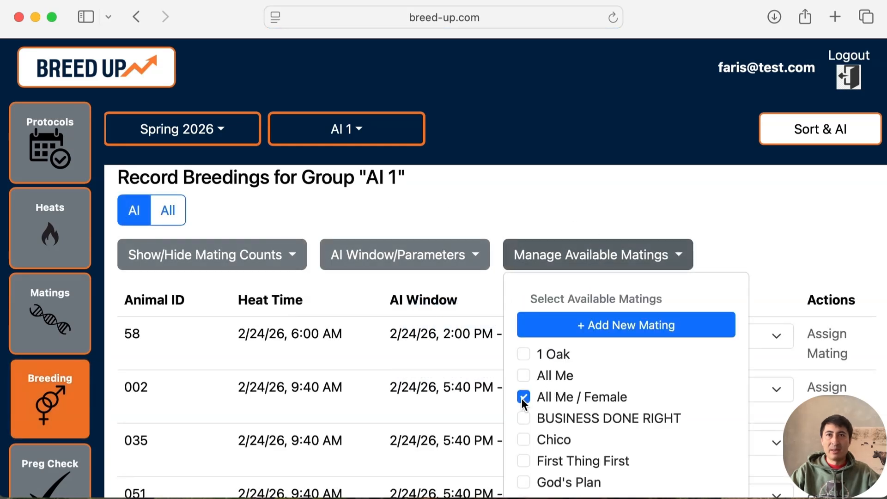
pyautogui.click(558, 255)
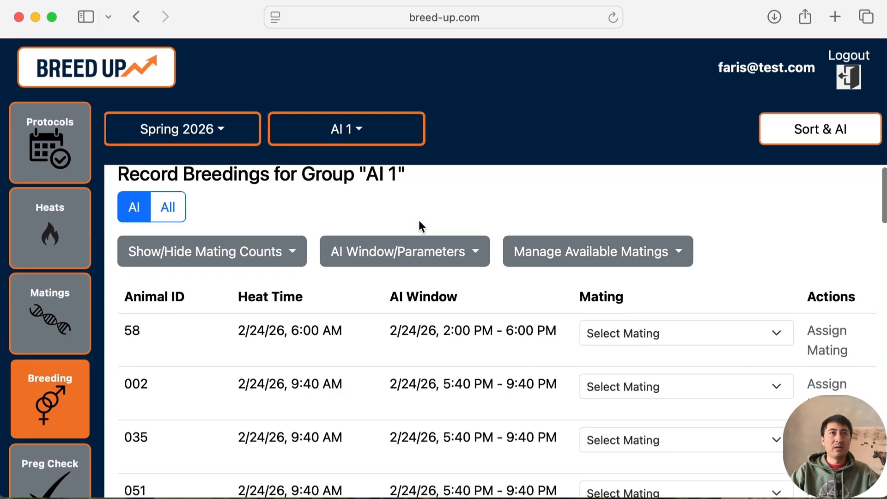
pyautogui.scroll(-2, 419, 223)
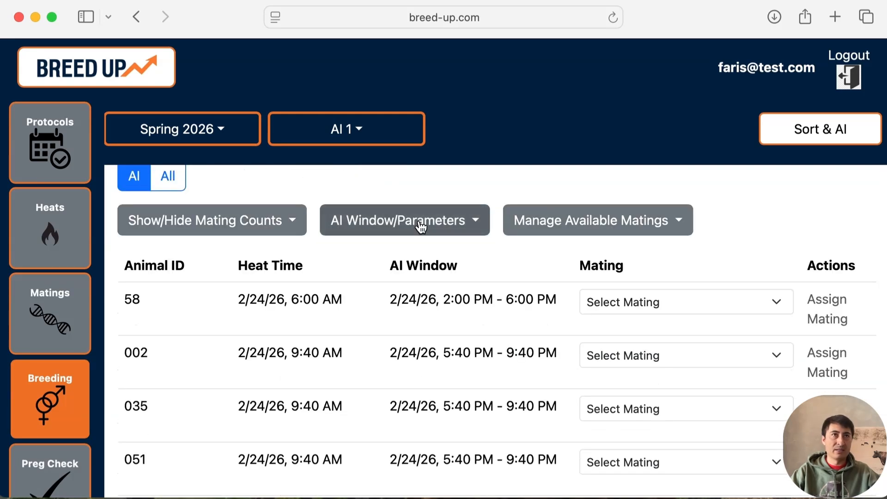
# - Show the mating counts and assign the mating BUSINESS DONE RIGHT to animal 58
pyautogui.click(291, 219)
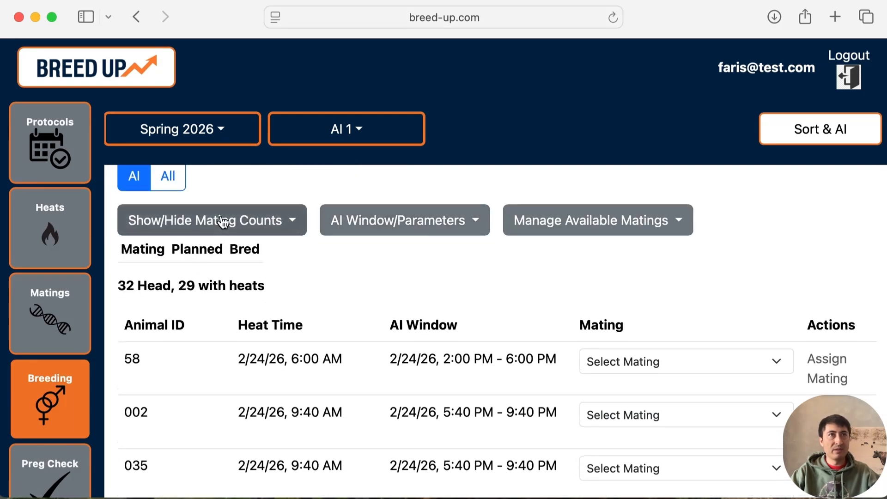
pyautogui.click(658, 361)
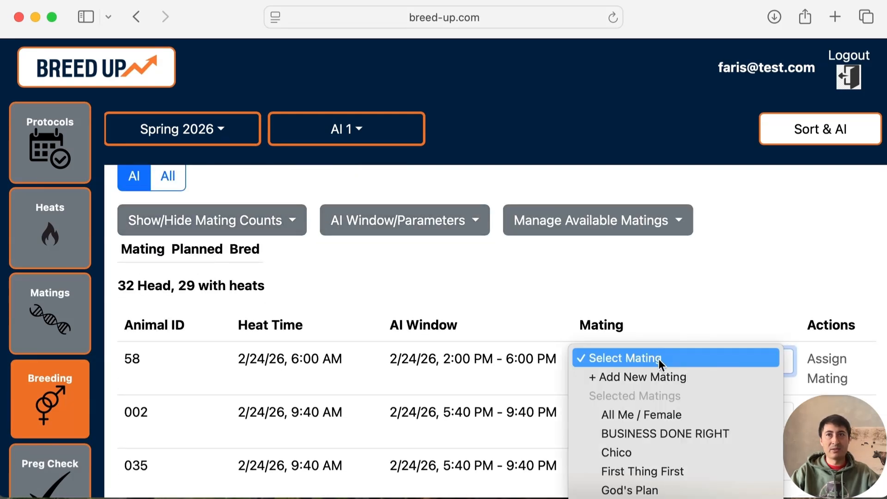
pyautogui.click(651, 429)
pyautogui.click(648, 417)
pyautogui.click(648, 417)
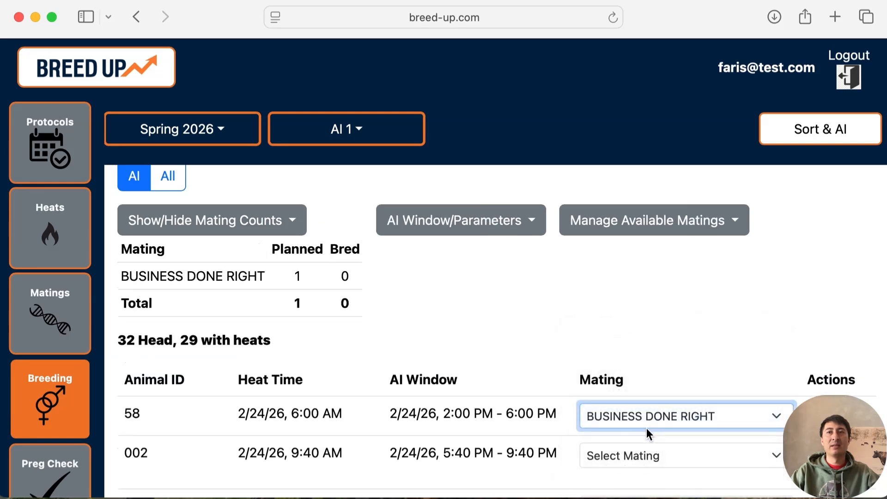
# - Assign First Thing First to animal 002 and BUSINESS DONE RIGHT to animal 035
pyautogui.scroll(-3, 647, 428)
pyautogui.click(645, 310)
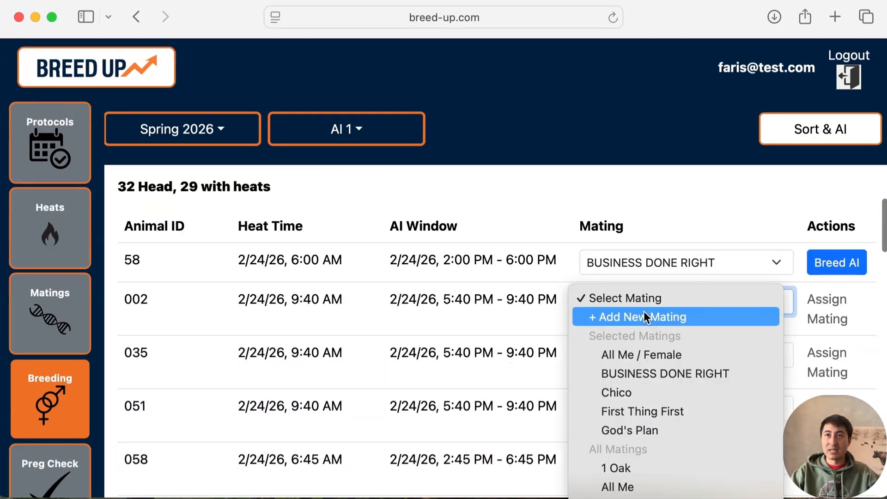
pyautogui.click(646, 409)
pyautogui.click(653, 370)
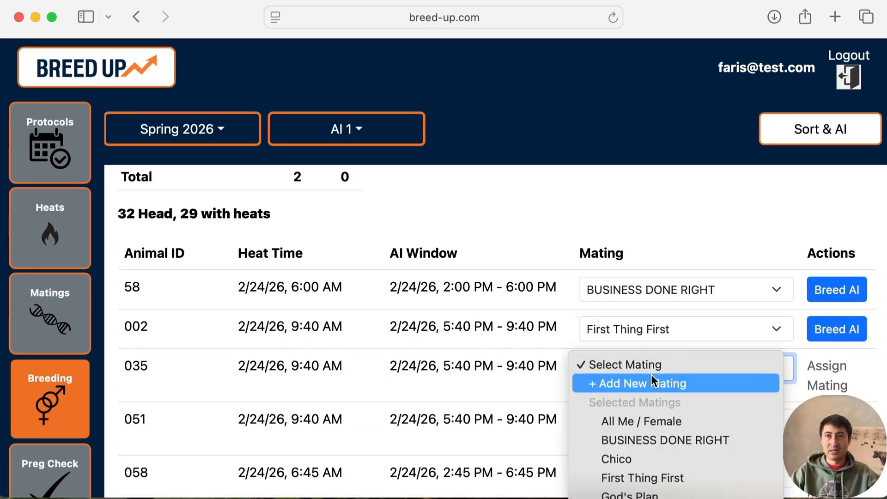
pyautogui.click(647, 437)
pyautogui.scroll(1, 330, 250)
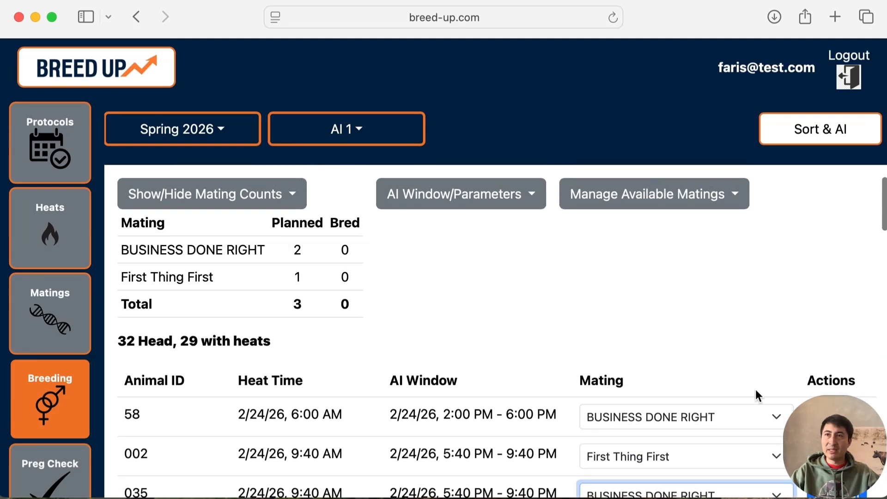
# - Record the AI breeding of animal 58 and highlight its recorded date and time
pyautogui.scroll(-1, 756, 392)
pyautogui.click(833, 390)
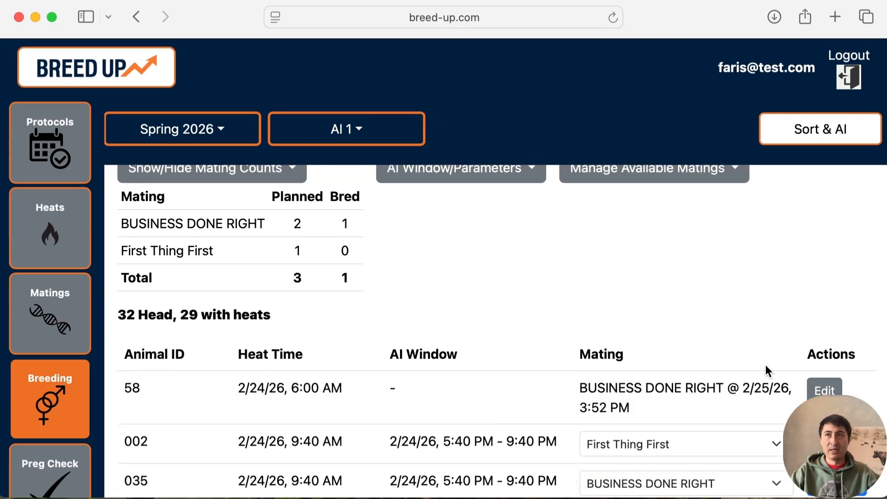
pyautogui.moveTo(744, 388); pyautogui.dragTo(762, 406)
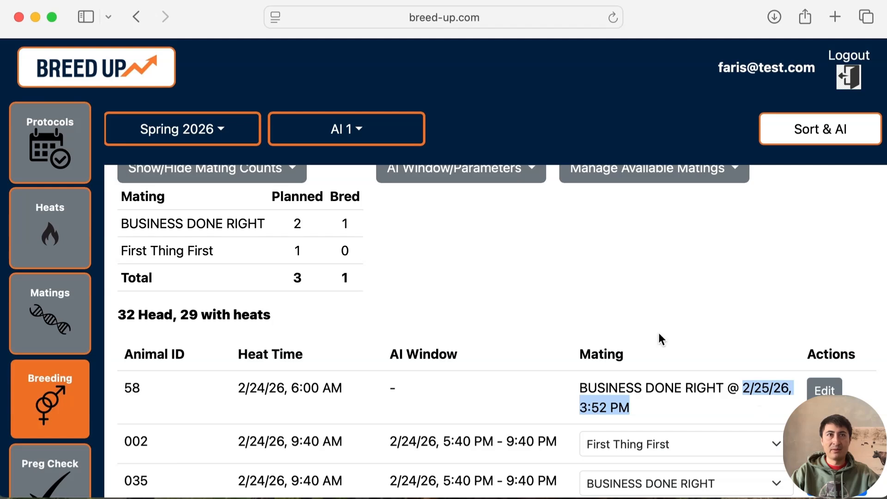
pyautogui.scroll(-3, 659, 333)
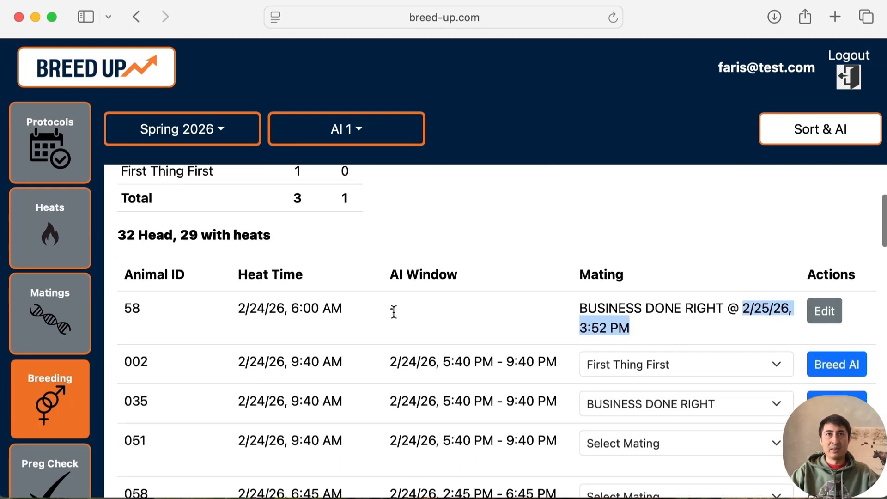
# - Hide the mating counts above the animal list
pyautogui.scroll(2, 395, 312)
pyautogui.scroll(1, 395, 317)
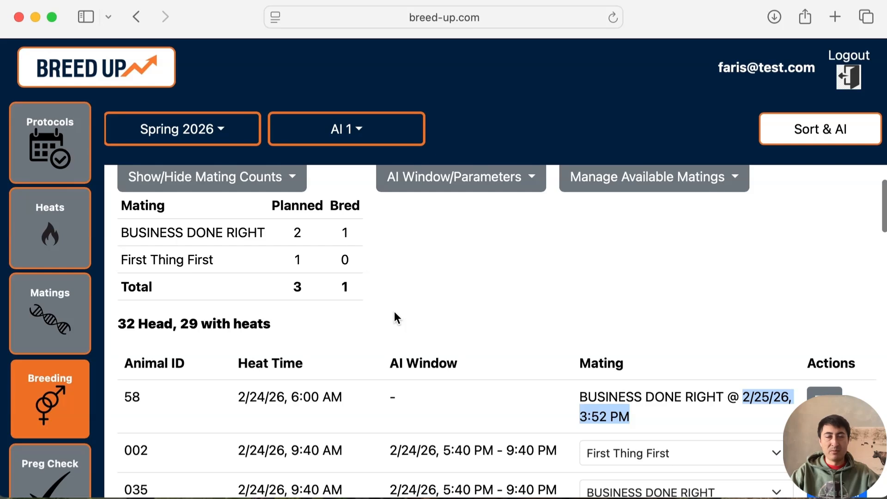
pyautogui.scroll(2, 396, 318)
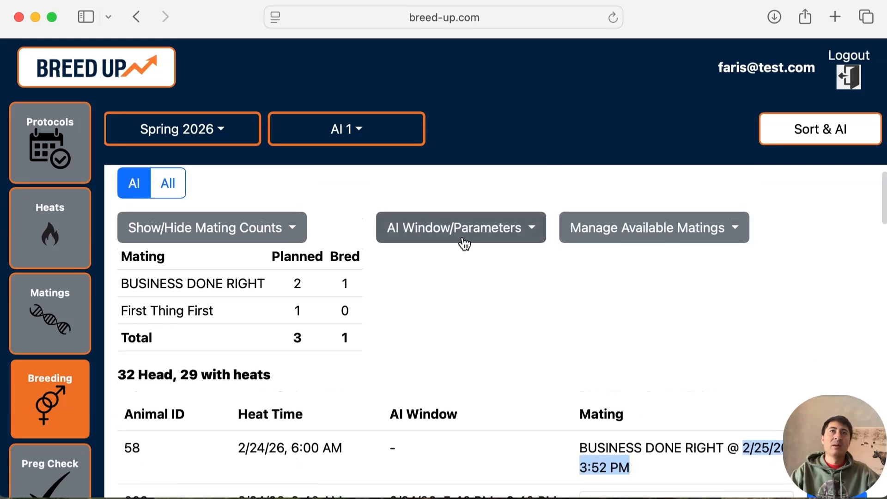
pyautogui.click(251, 237)
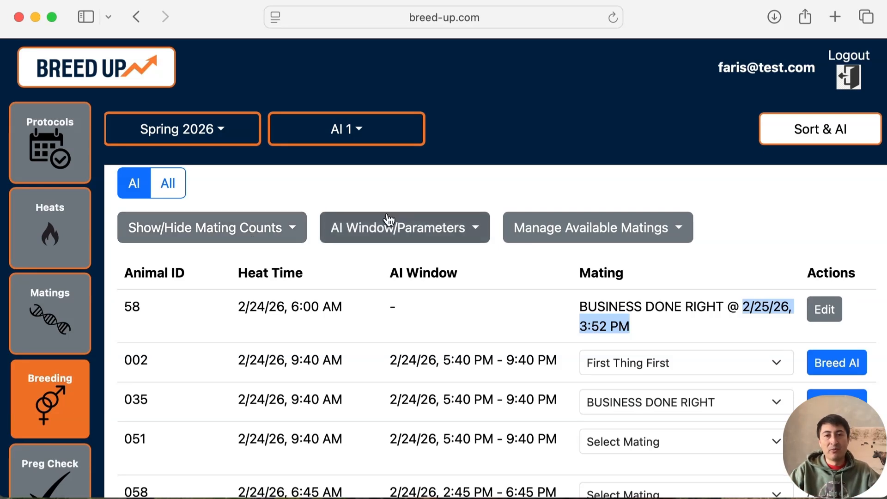
# - Set the AI breeding window after heat to a minimum of 11 h and a maximum of 13 h, and check the animals' AI windows
pyautogui.click(415, 223)
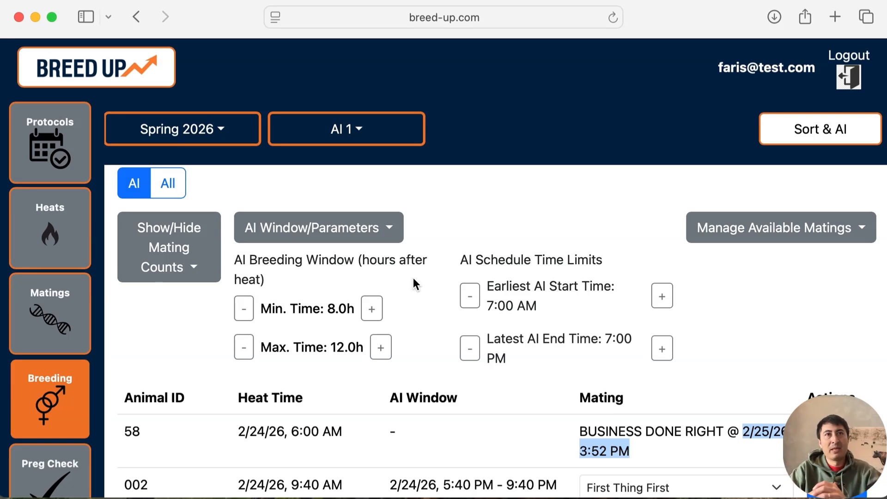
pyautogui.scroll(-2, 406, 277)
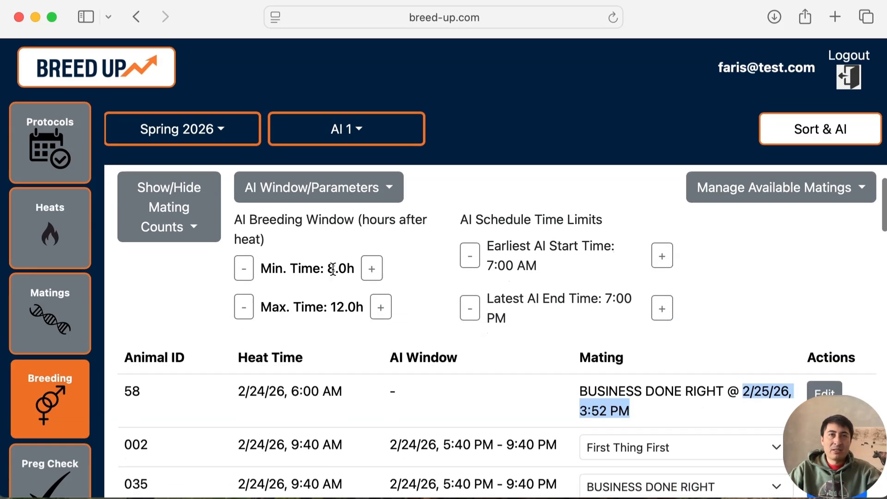
pyautogui.scroll(-1, 333, 269)
pyautogui.click(369, 245)
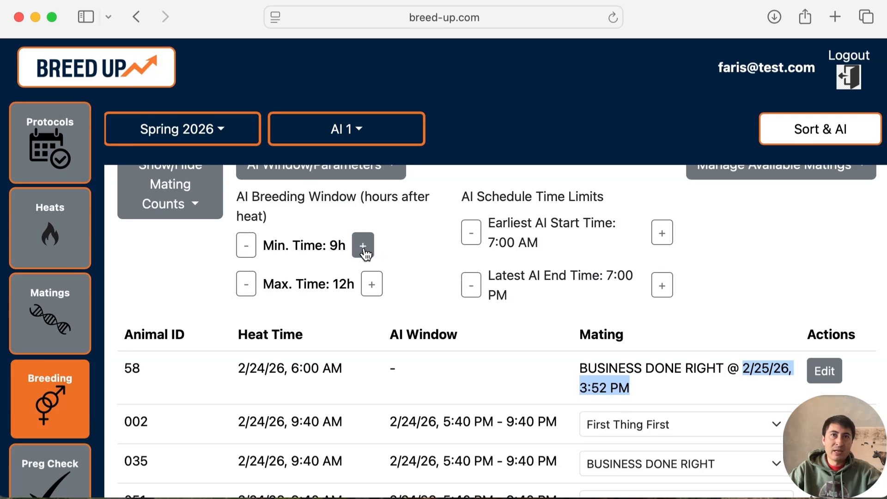
pyautogui.click(368, 249)
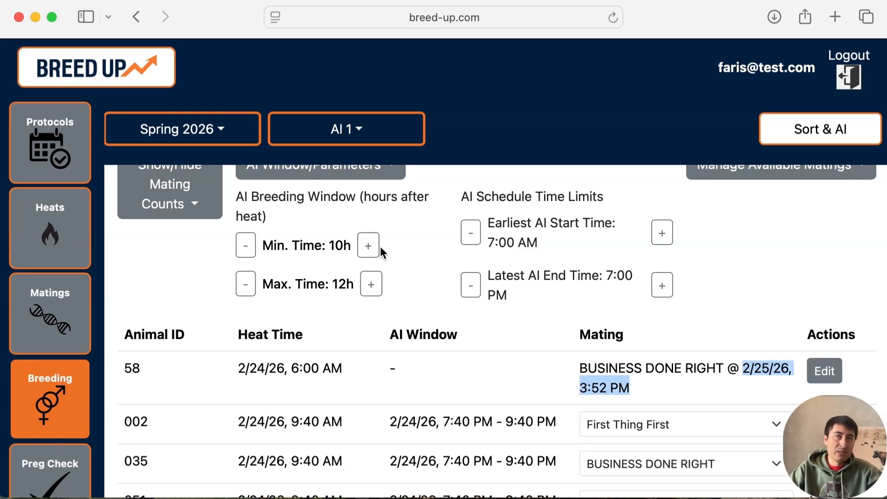
pyautogui.click(367, 248)
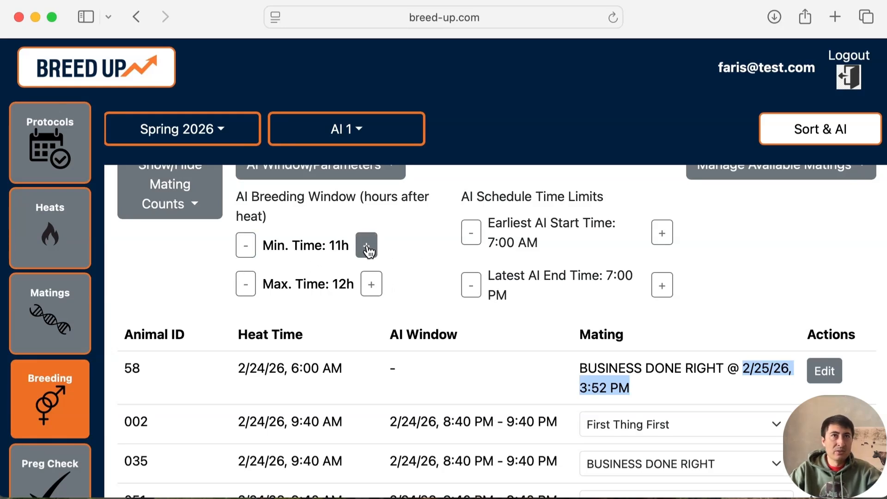
pyautogui.click(370, 286)
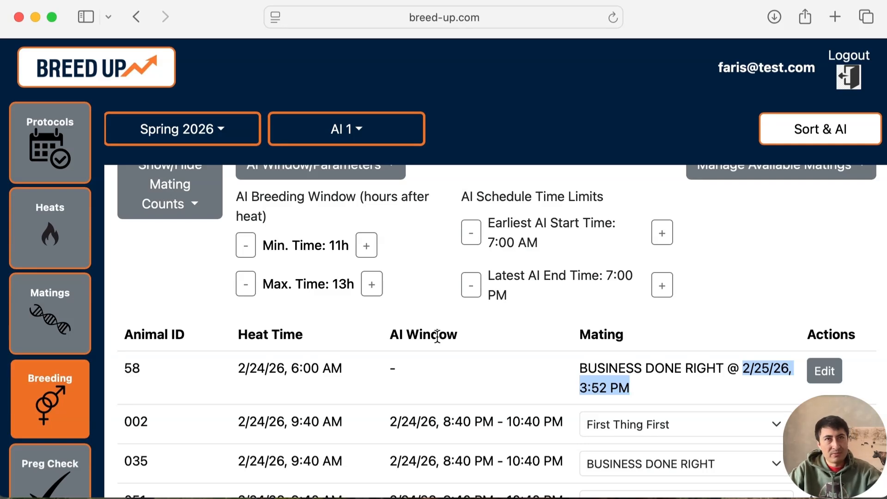
pyautogui.scroll(3, 423, 278)
pyautogui.scroll(-5, 423, 278)
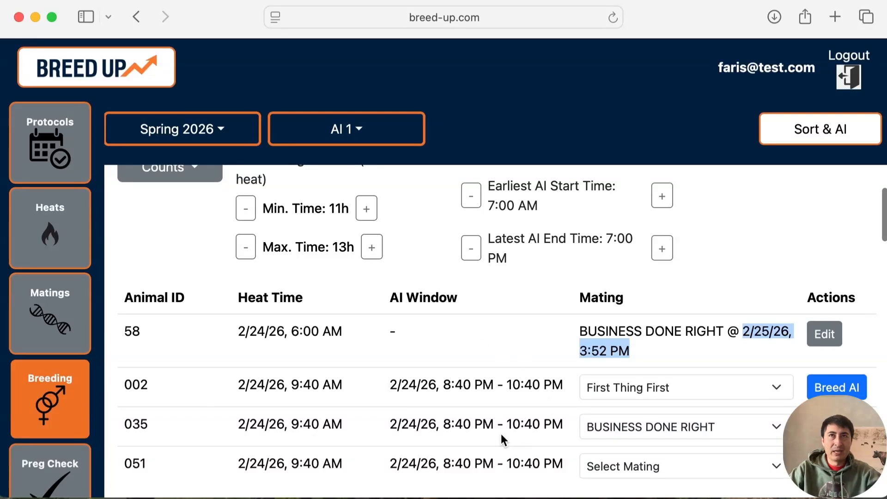
# - Set the latest AI end time in the AI schedule limits to 6:00 PM
pyautogui.scroll(3, 500, 433)
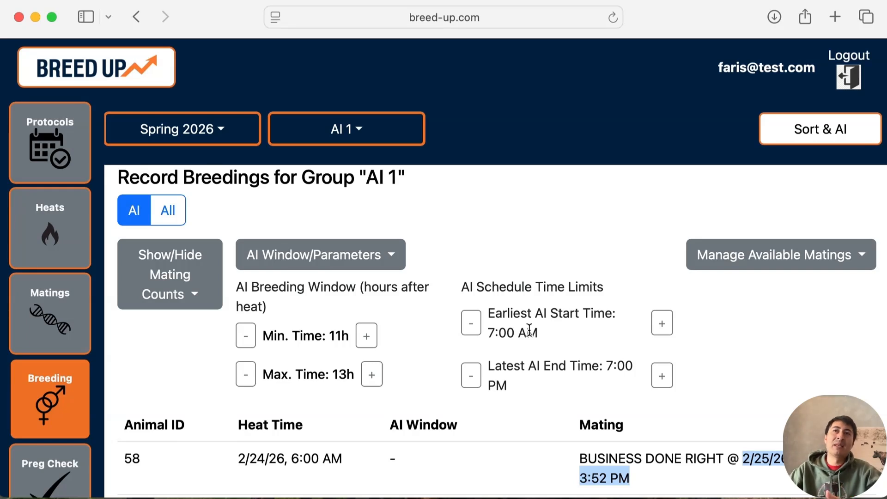
pyautogui.click(471, 374)
pyautogui.click(477, 381)
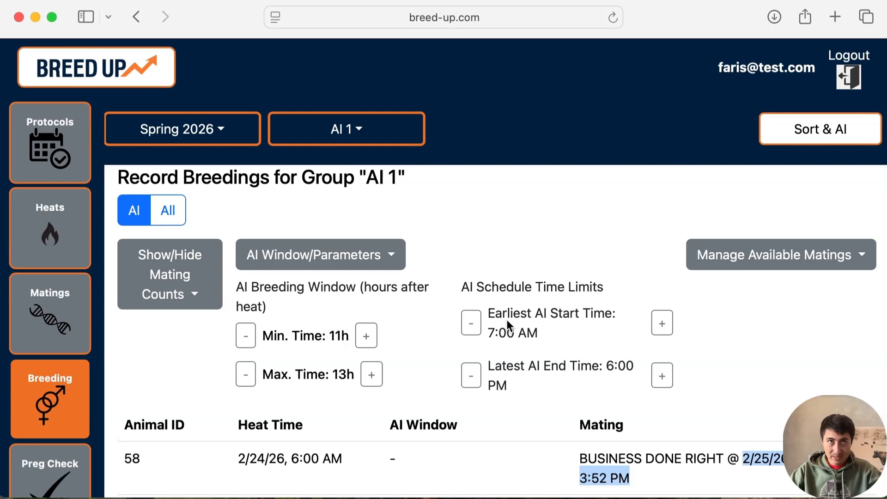
# - Hide the AI window parameters and generate the optimal AI schedule for group AI 1
pyautogui.scroll(-3, 506, 320)
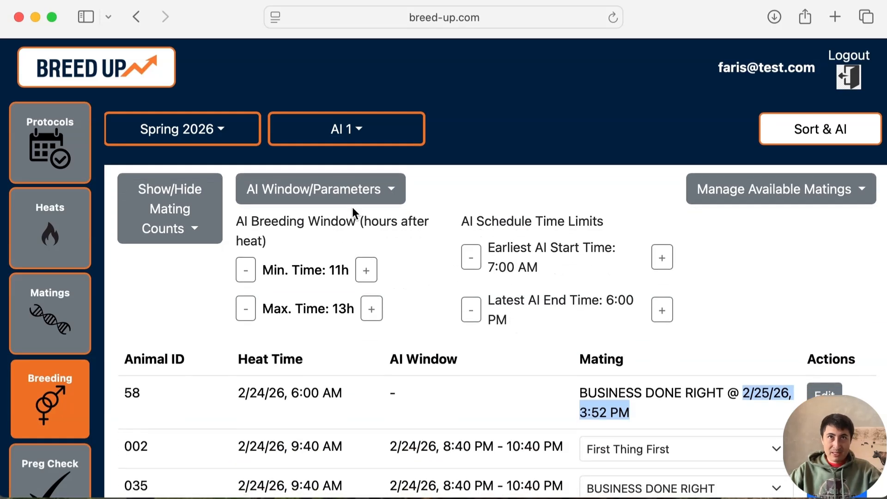
pyautogui.click(352, 195)
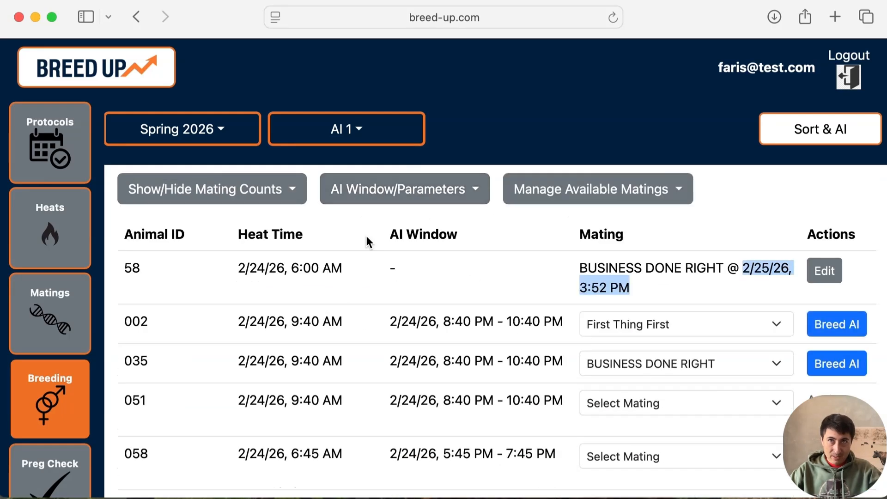
pyautogui.scroll(3, 366, 236)
pyautogui.click(829, 131)
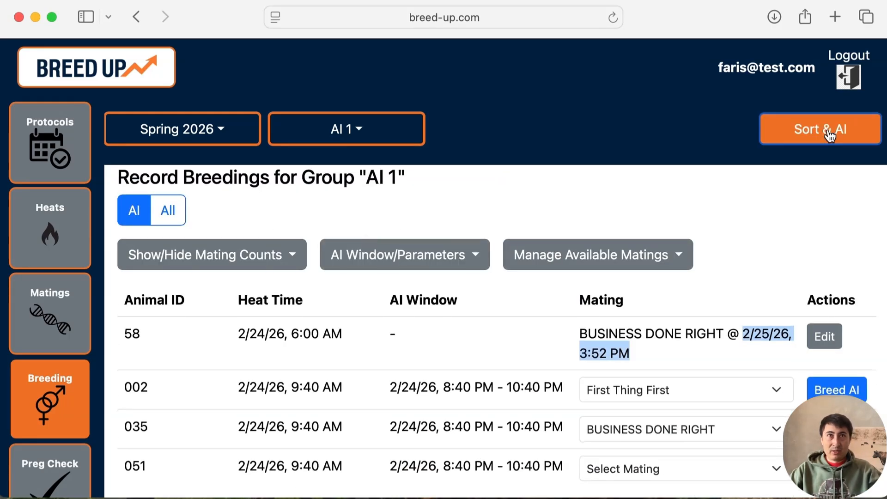
pyautogui.click(828, 132)
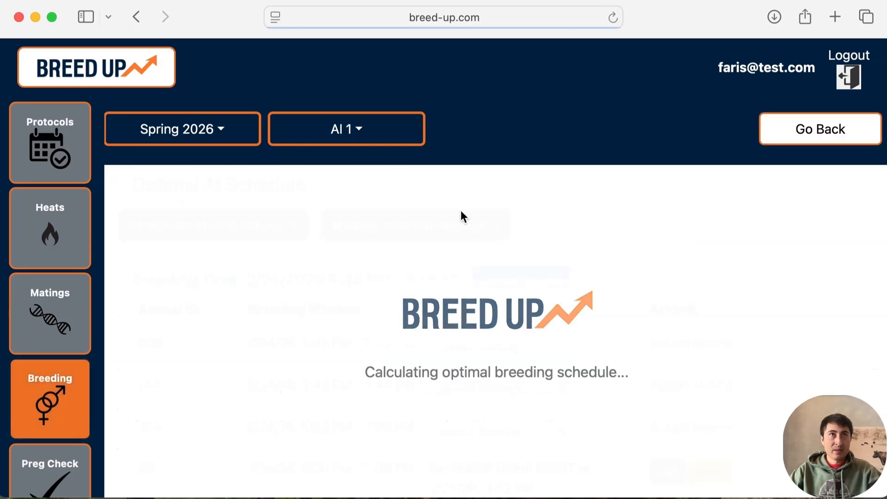
# - Examine the schedule's first breeding group on 2/24/2026 at 5:45 PM, highlighting its breeding time and head count
pyautogui.scroll(-2, 430, 311)
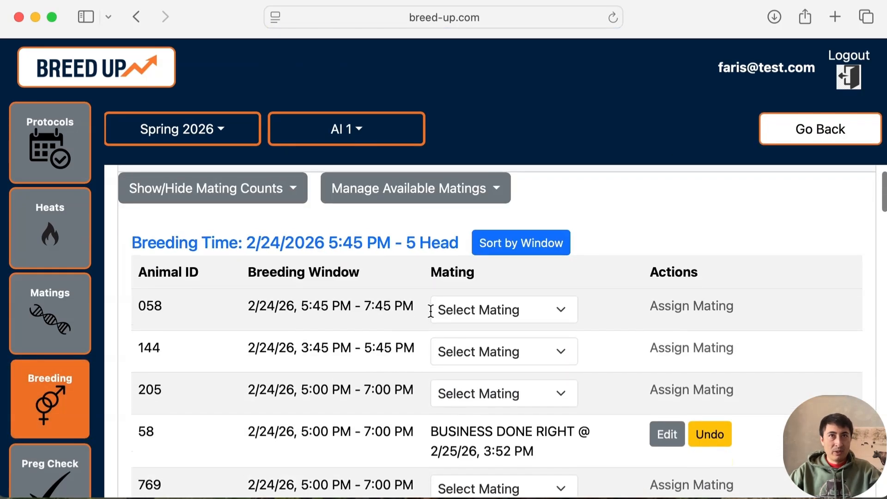
pyautogui.scroll(2, 430, 311)
pyautogui.scroll(-3, 430, 310)
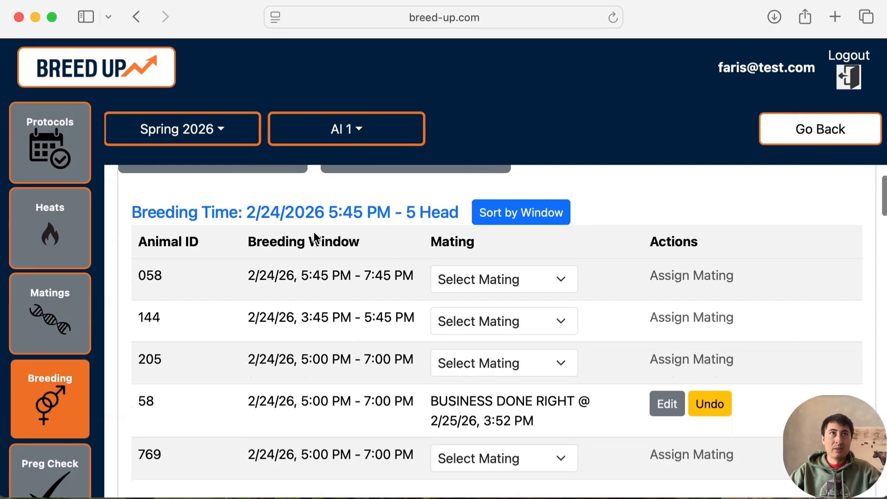
pyautogui.scroll(-2, 270, 401)
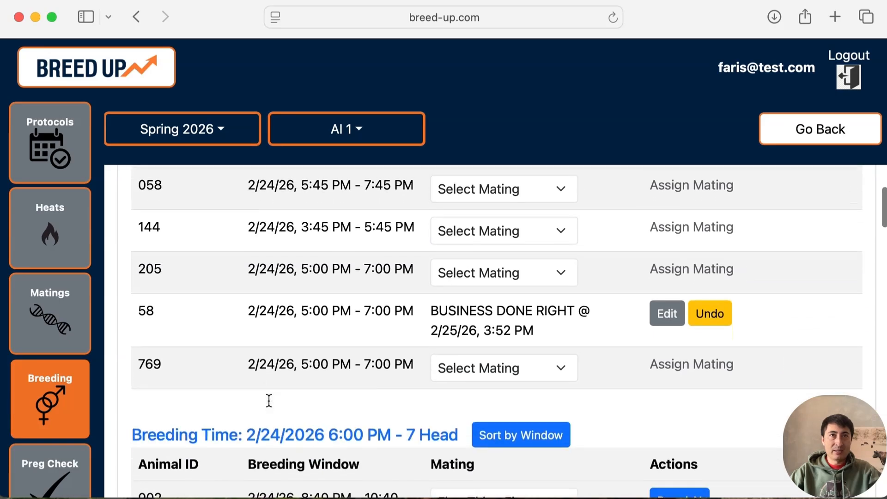
pyautogui.scroll(3, 268, 400)
pyautogui.scroll(-4, 269, 400)
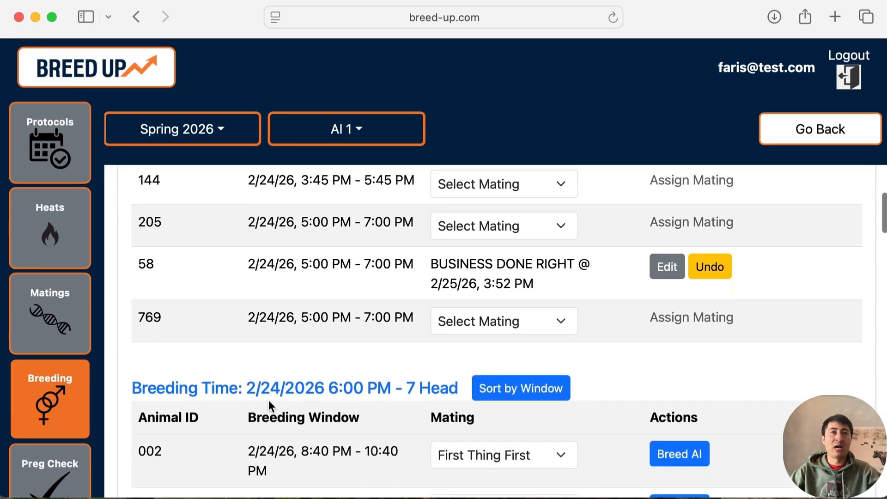
pyautogui.scroll(4, 267, 400)
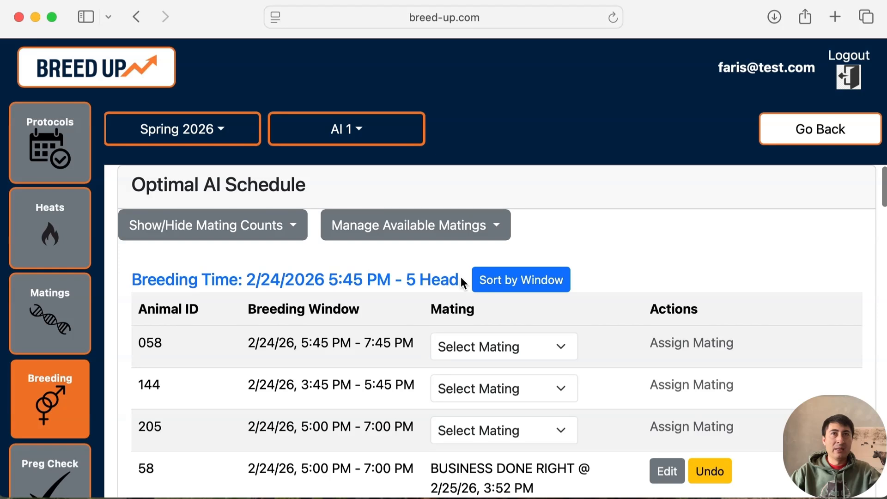
pyautogui.moveTo(458, 277); pyautogui.dragTo(247, 277)
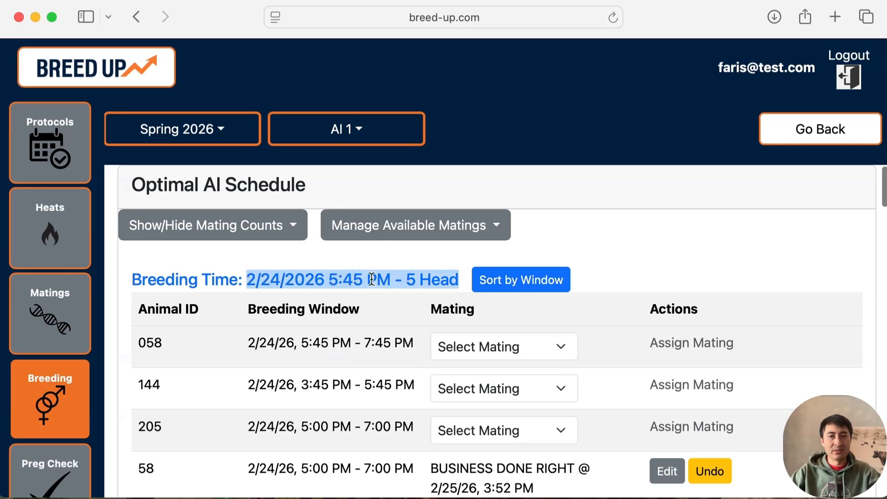
pyautogui.scroll(-1, 334, 354)
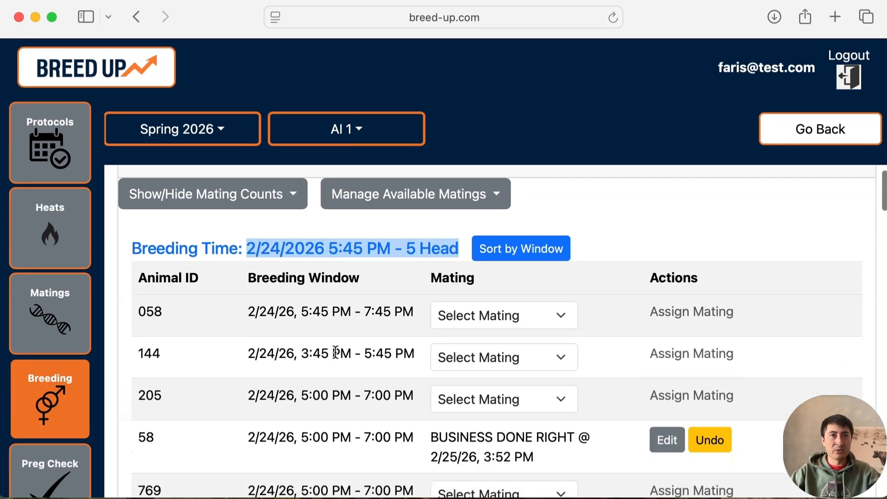
pyautogui.scroll(-3, 331, 320)
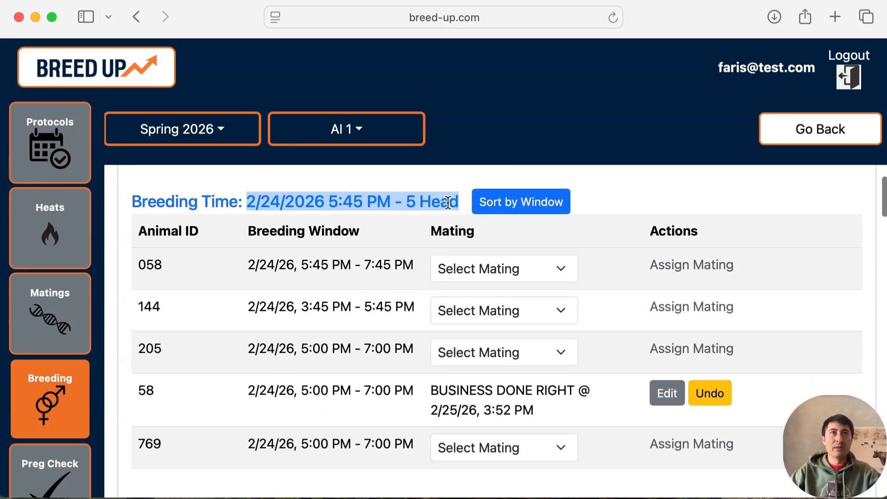
pyautogui.moveTo(456, 202); pyautogui.dragTo(252, 192)
pyautogui.click(252, 193)
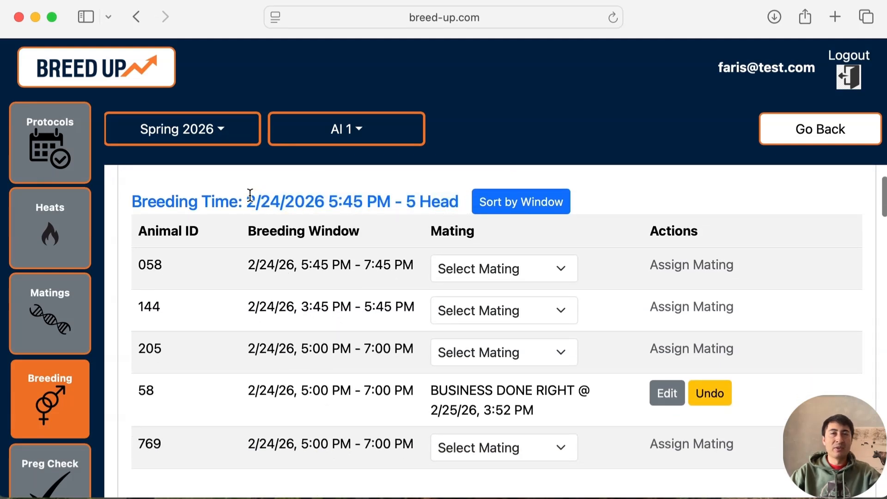
# - Compare the 7-head group's 2/24/2026 6:00 PM breeding time with animal 002's breeding window, highlighting both
pyautogui.scroll(-4, 274, 287)
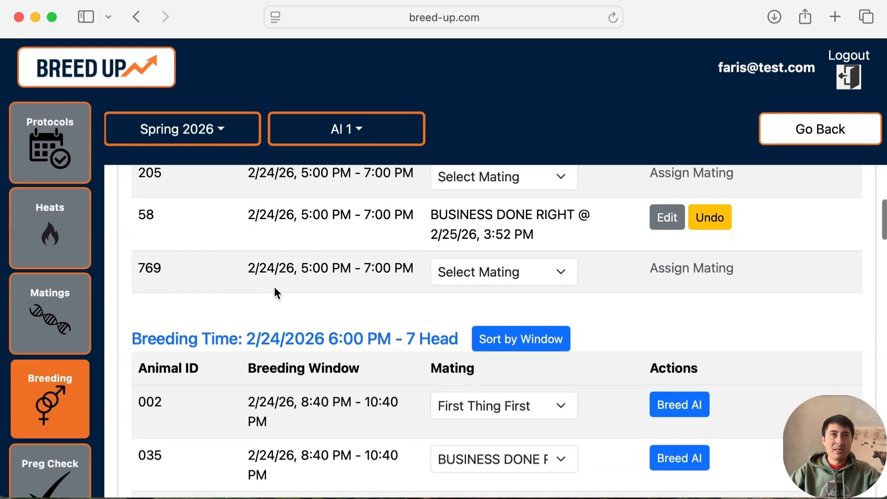
pyautogui.scroll(3, 274, 286)
pyautogui.scroll(3, 273, 286)
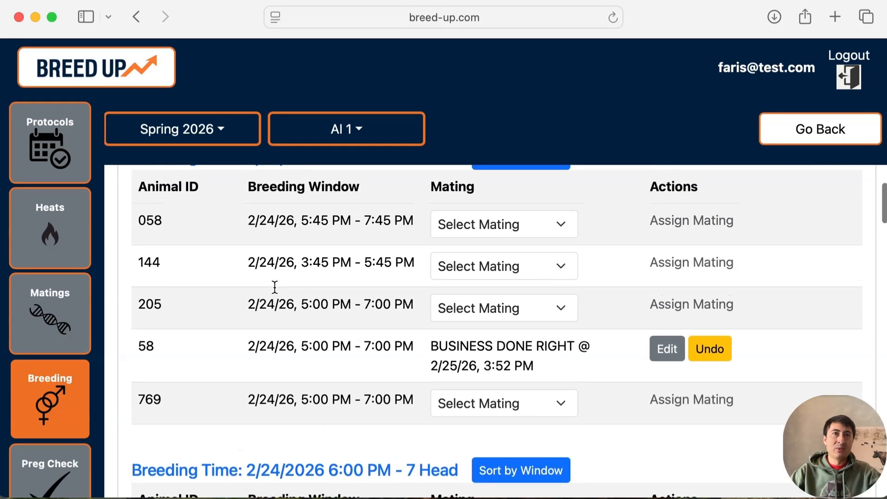
pyautogui.scroll(-5, 274, 287)
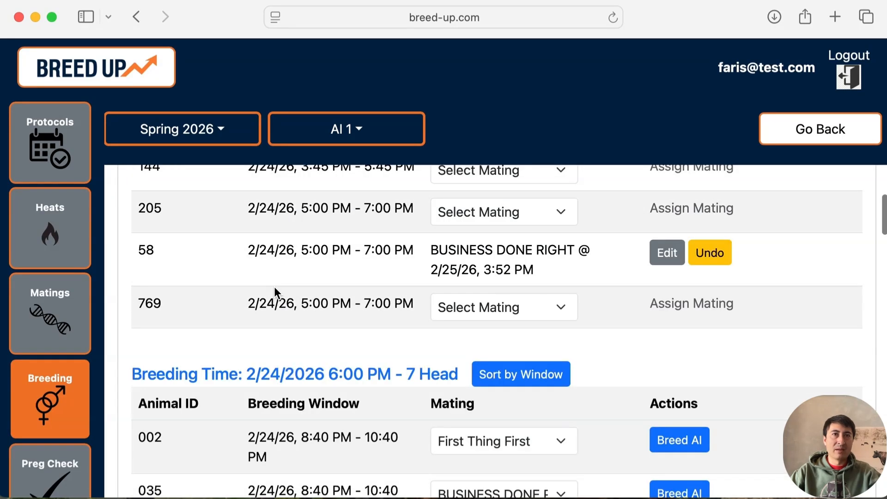
pyautogui.scroll(-4, 273, 286)
pyautogui.scroll(1, 273, 286)
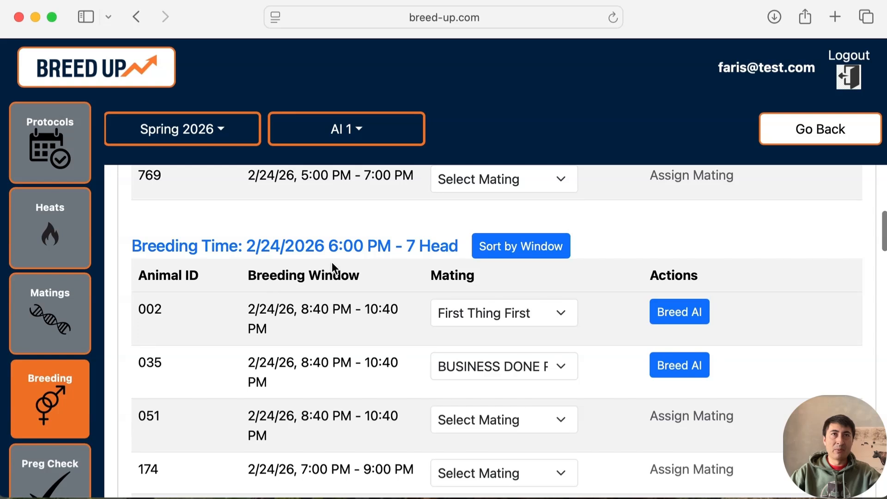
pyautogui.moveTo(329, 245); pyautogui.dragTo(442, 247)
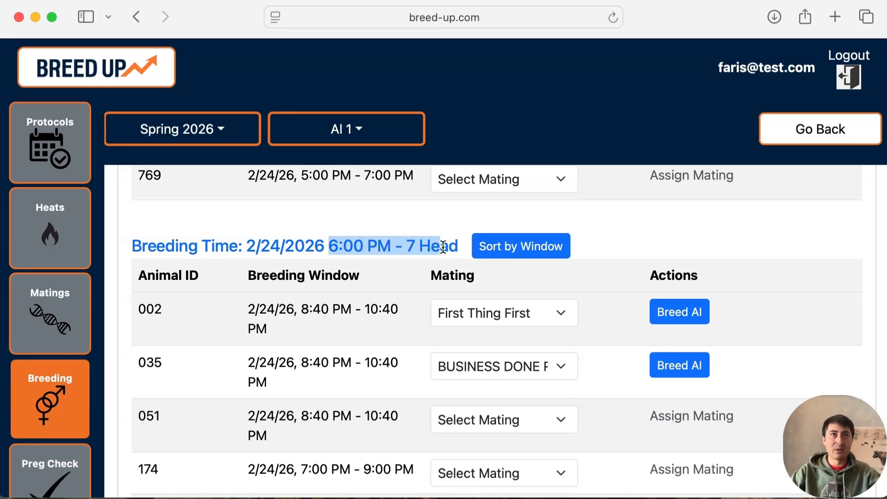
pyautogui.moveTo(301, 309); pyautogui.dragTo(370, 337)
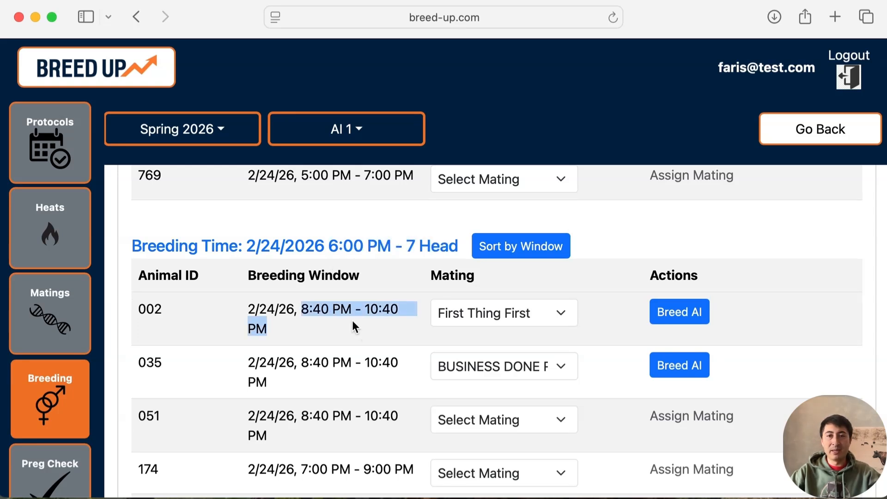
pyautogui.scroll(-1, 353, 321)
pyautogui.moveTo(392, 234); pyautogui.dragTo(246, 231)
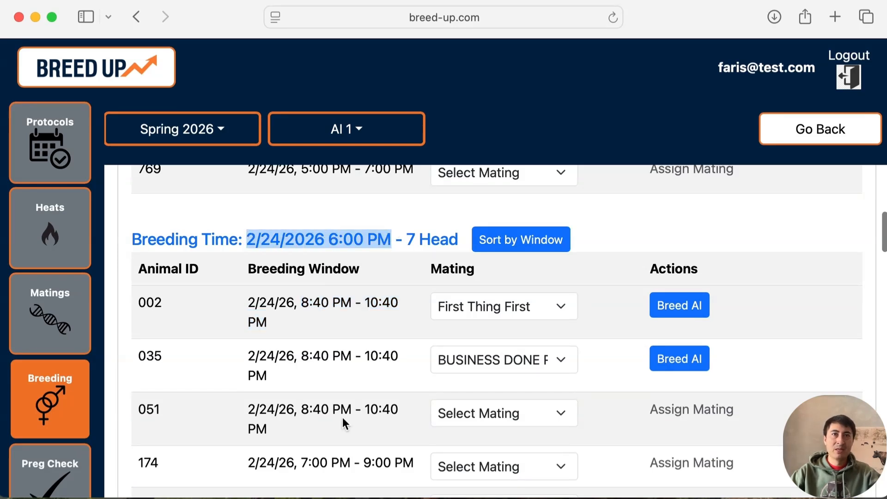
# - Review the following schedule groups and highlight animal 0105's breeding window and the 2/25/2026 7:00 AM breeding time
pyautogui.scroll(-2, 343, 418)
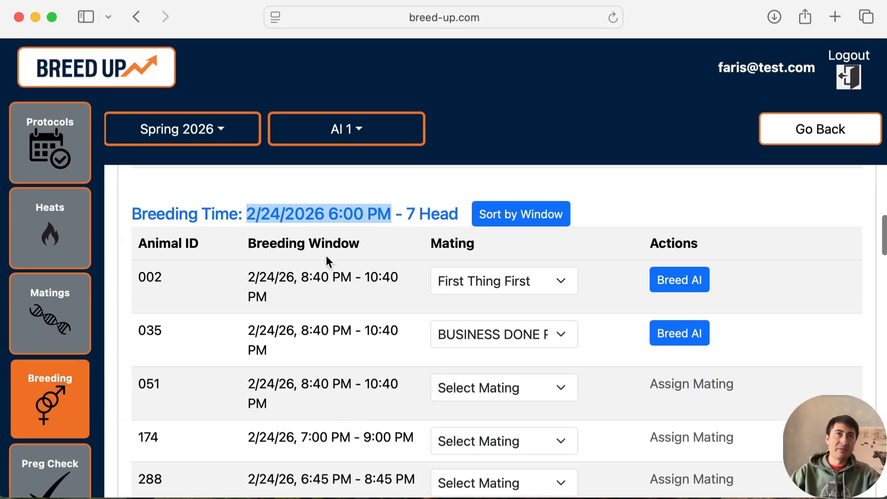
pyautogui.scroll(-10, 340, 271)
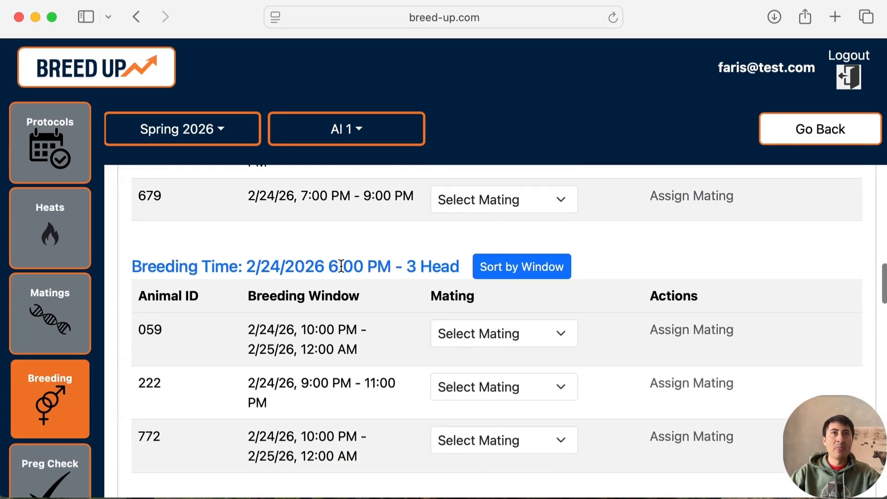
pyautogui.scroll(-2, 341, 266)
pyautogui.scroll(-1, 342, 272)
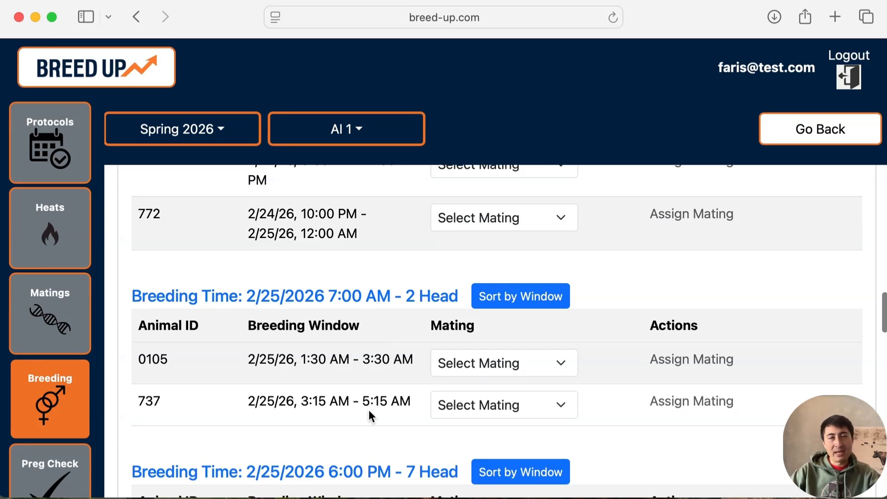
pyautogui.moveTo(301, 358); pyautogui.dragTo(423, 359)
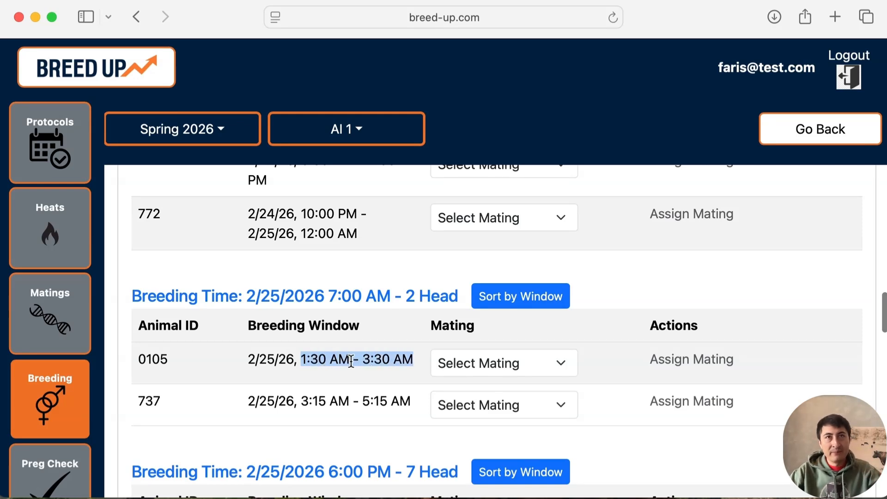
pyautogui.moveTo(247, 296); pyautogui.dragTo(395, 297)
# - Examine the animals' breeding windows in the 7-head 6:00 PM group on 2/24/2026, highlighting part of animal 288's window
pyautogui.scroll(15, 344, 308)
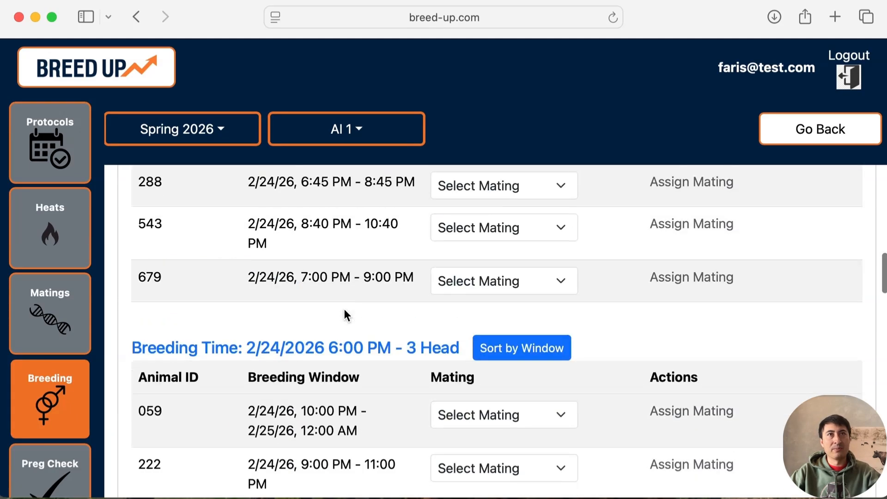
pyautogui.scroll(-2, 344, 308)
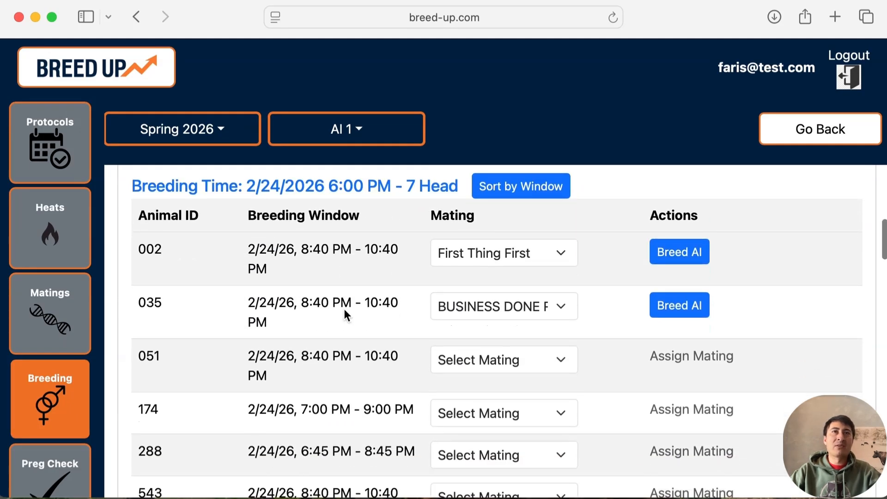
pyautogui.scroll(-4, 344, 308)
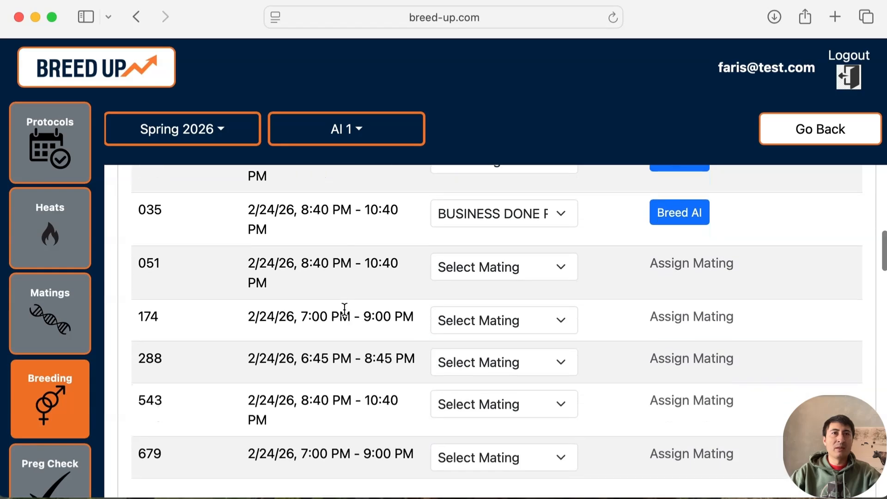
pyautogui.scroll(3, 345, 308)
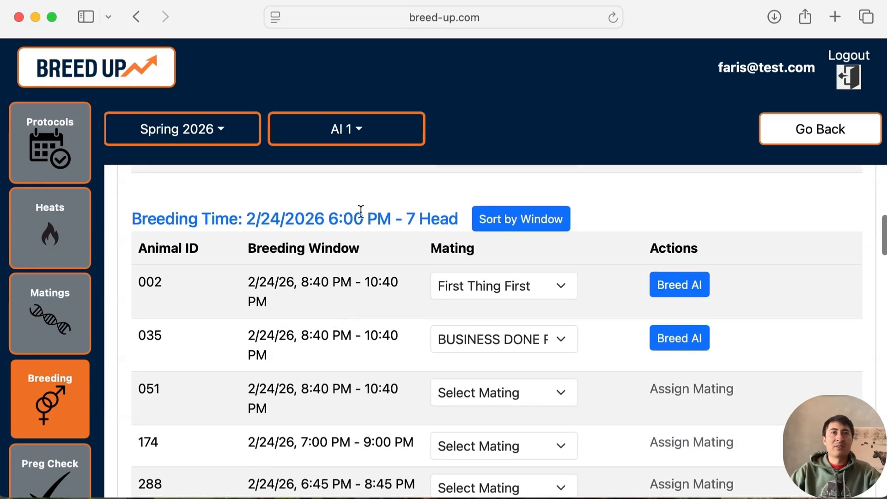
pyautogui.scroll(-2, 263, 274)
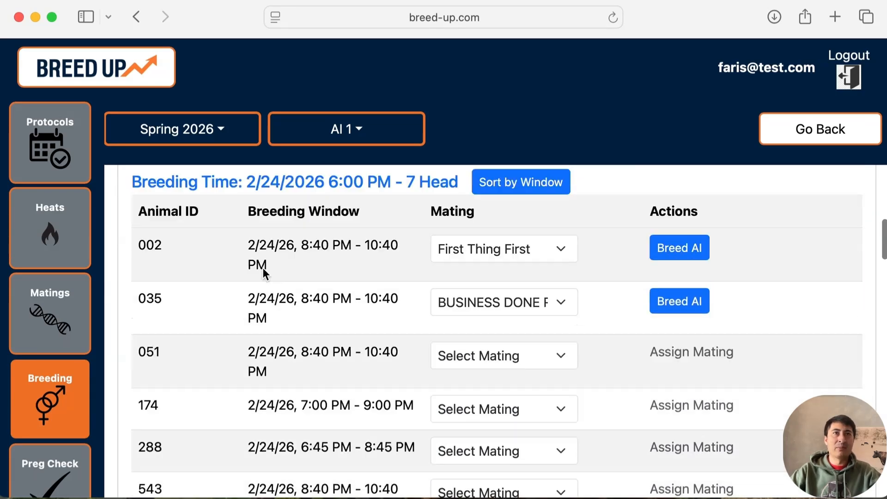
pyautogui.scroll(-3, 262, 269)
pyautogui.scroll(4, 263, 271)
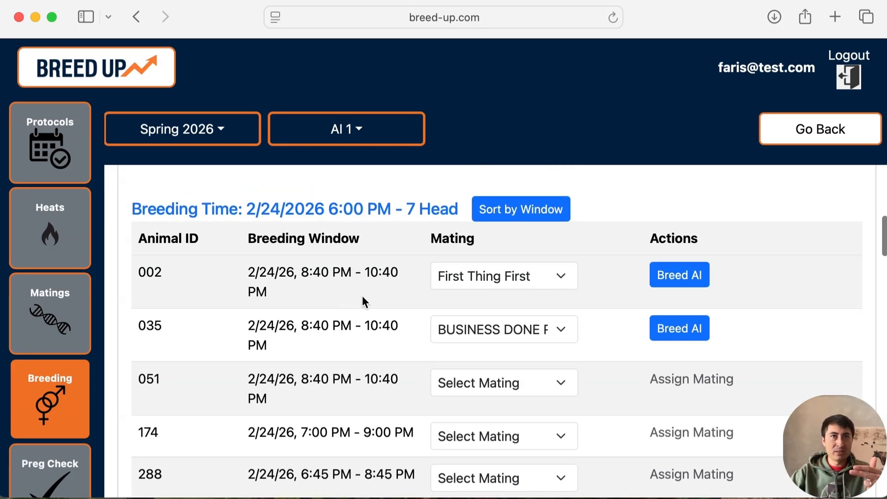
pyautogui.scroll(-1, 363, 299)
pyautogui.scroll(-5, 362, 296)
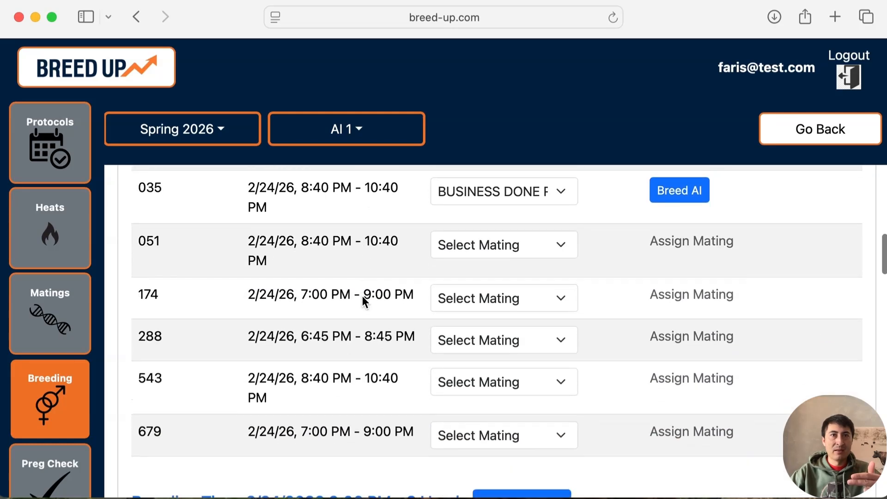
pyautogui.scroll(4, 362, 295)
pyautogui.scroll(-2, 362, 295)
pyautogui.moveTo(414, 403); pyautogui.dragTo(338, 403)
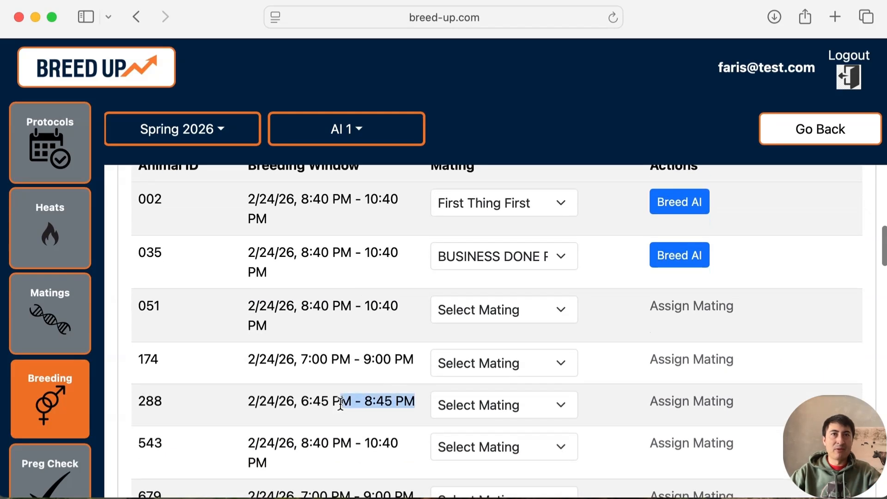
# - Sort the 7-head 2/24/2026 6:00 PM group by breeding window and check the first animals in the new order
pyautogui.scroll(5, 339, 403)
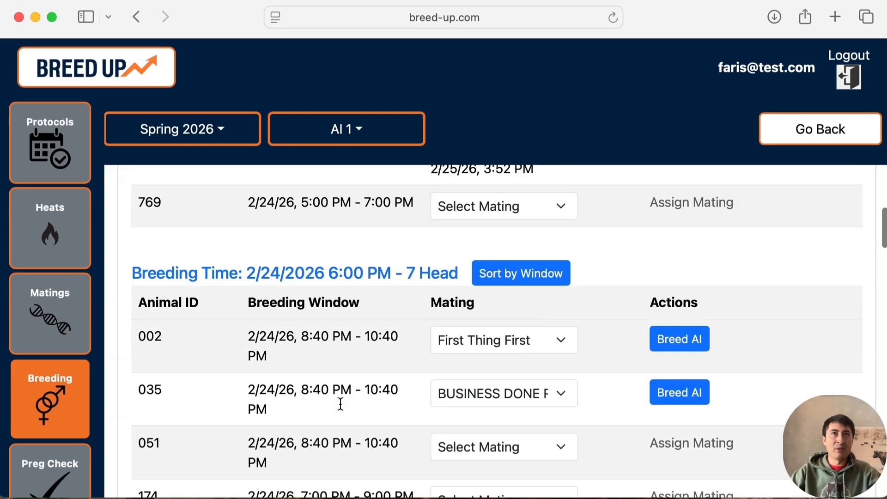
pyautogui.click(509, 283)
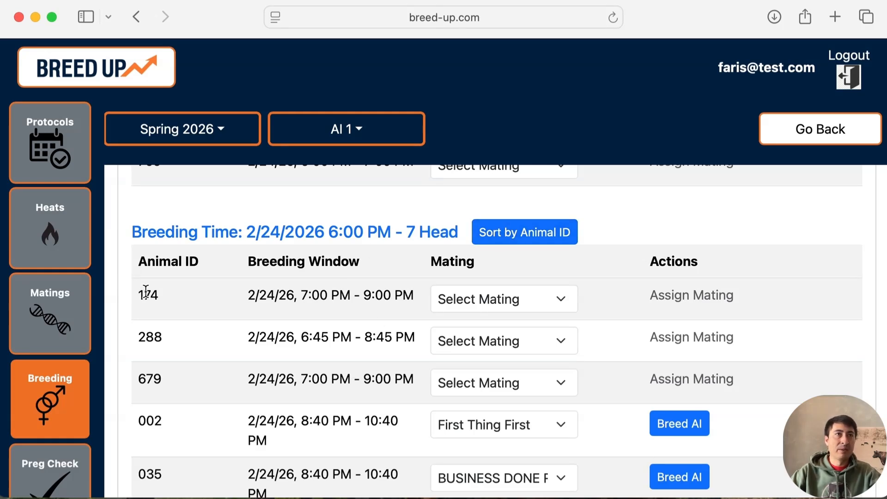
pyautogui.moveTo(147, 292); pyautogui.dragTo(247, 320)
pyautogui.click(192, 304)
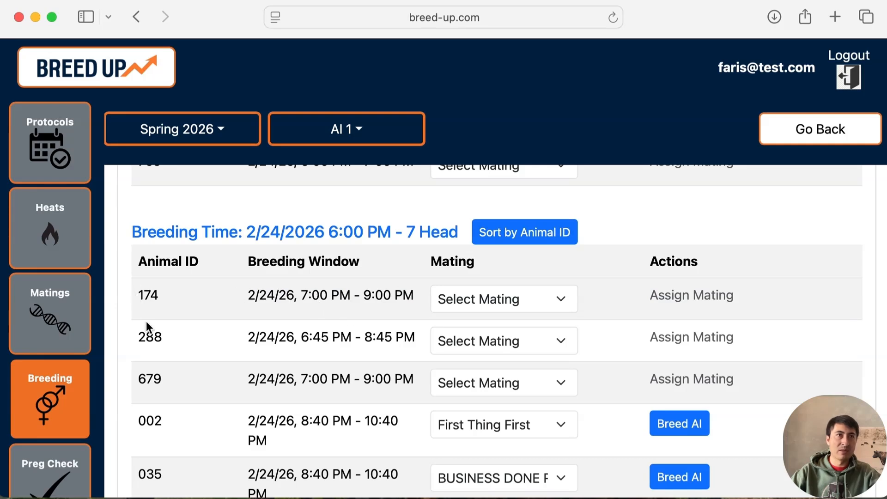
# - Review the remaining breeding windows in the 7-head 2/24/2026 6:00 PM group, highlighting part of animal 543's window
pyautogui.scroll(-1, 157, 375)
pyautogui.scroll(-3, 157, 375)
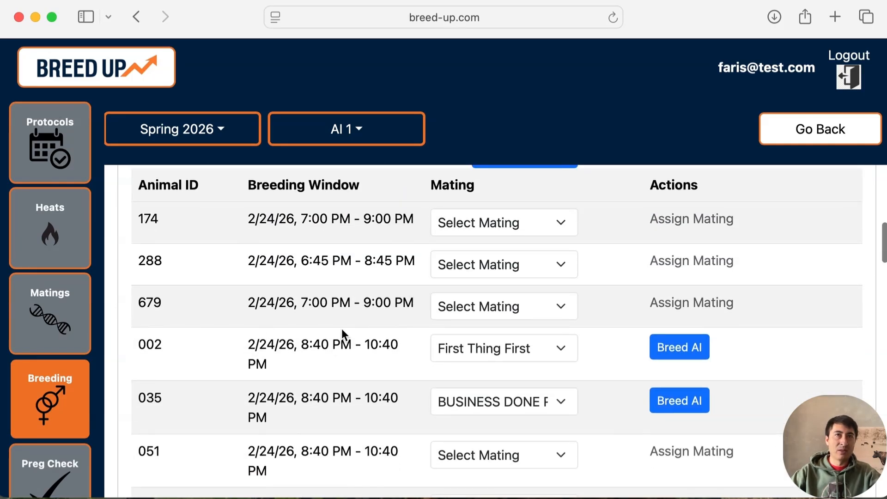
pyautogui.scroll(-2, 358, 350)
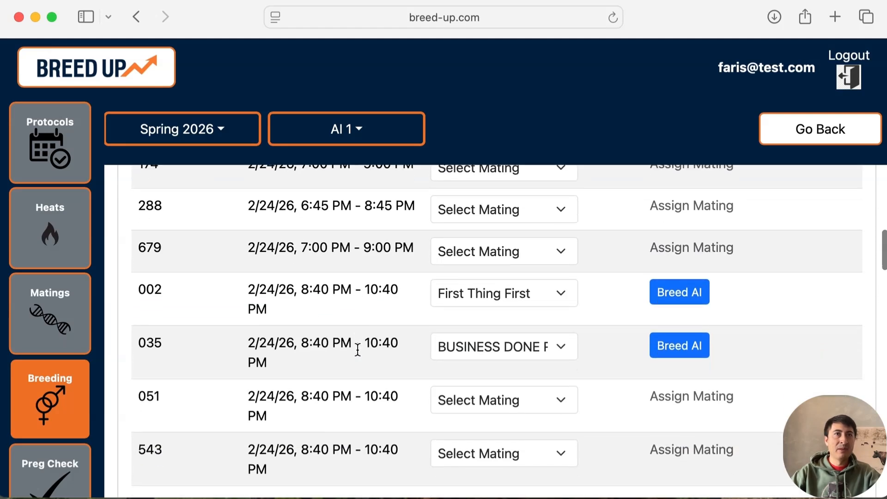
pyautogui.scroll(-3, 224, 382)
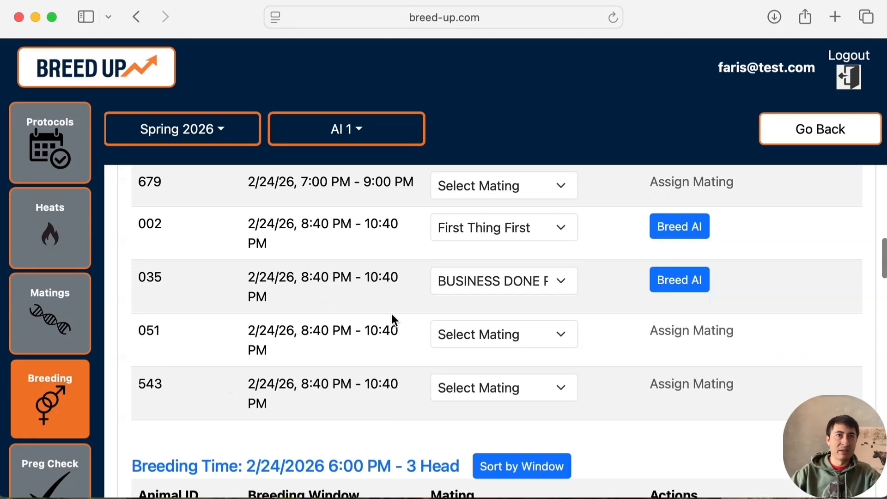
pyautogui.scroll(3, 391, 314)
pyautogui.scroll(-3, 393, 351)
pyautogui.moveTo(398, 387); pyautogui.dragTo(258, 398)
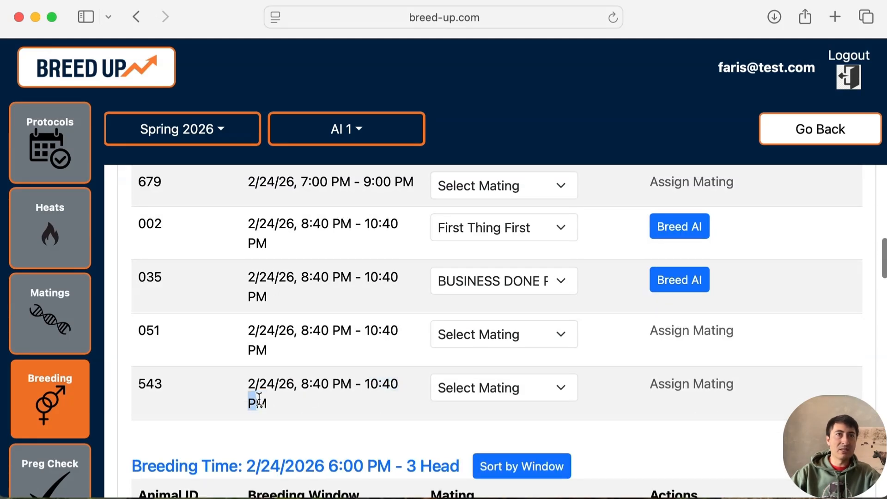
# - Sort the 5-head 2/24/2026 5:45 PM group by breeding window, toggling briefly to animal ID order and back
pyautogui.scroll(15, 259, 398)
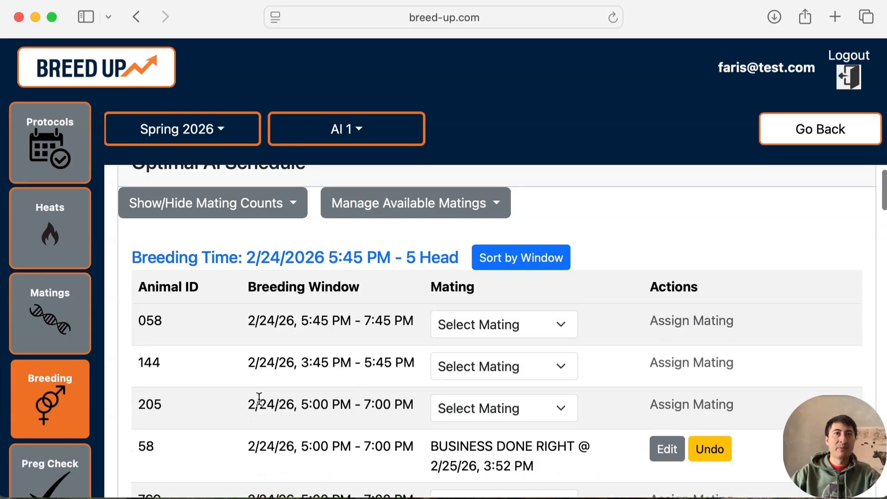
pyautogui.click(499, 259)
pyautogui.scroll(-1, 404, 324)
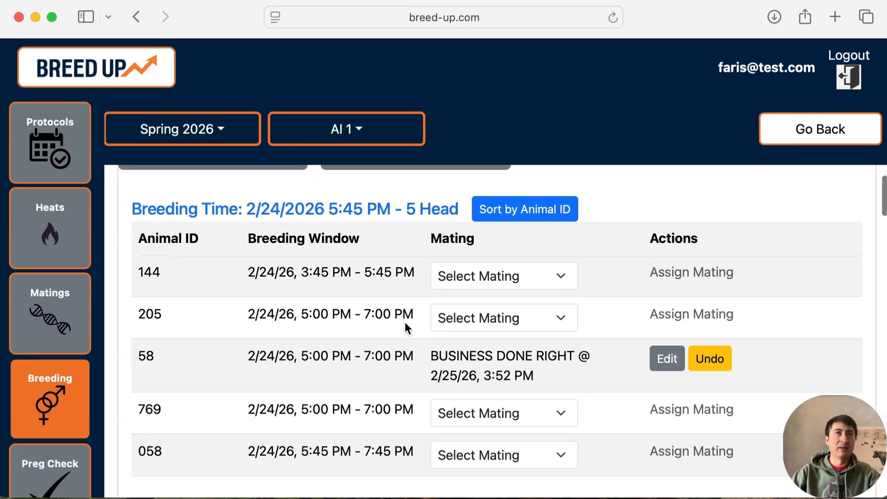
pyautogui.click(516, 211)
pyautogui.click(516, 211)
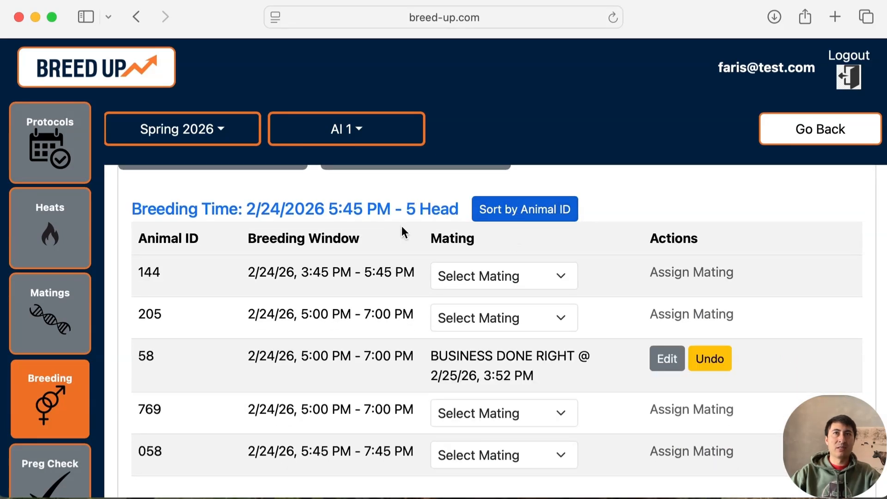
# - Compare animal 144's breeding window with the group's 5:45 PM breeding time, highlighting both times
pyautogui.moveTo(136, 270); pyautogui.dragTo(409, 269)
pyautogui.click(409, 270)
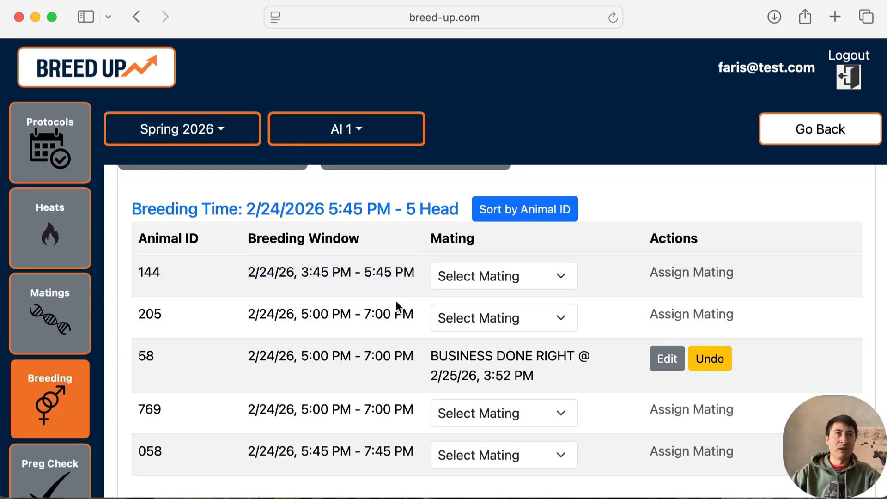
pyautogui.moveTo(395, 209); pyautogui.dragTo(328, 206)
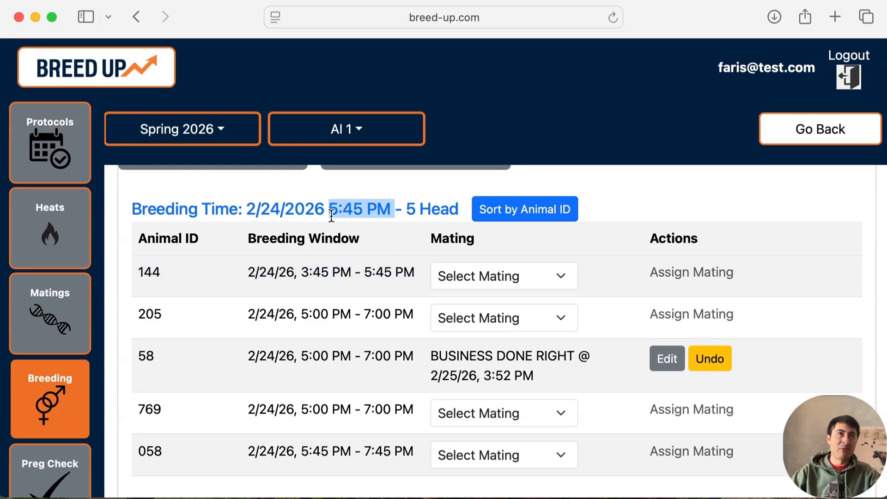
pyautogui.moveTo(365, 269); pyautogui.dragTo(398, 268)
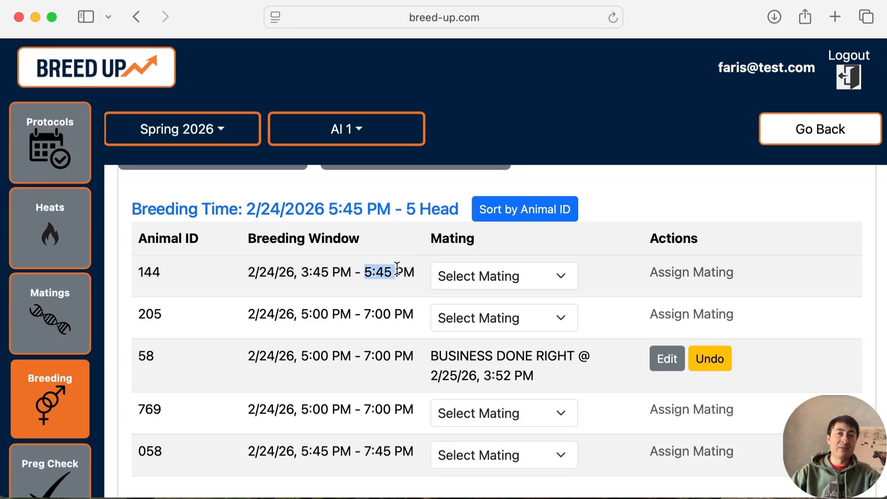
pyautogui.scroll(-1, 395, 296)
pyautogui.scroll(1, 359, 382)
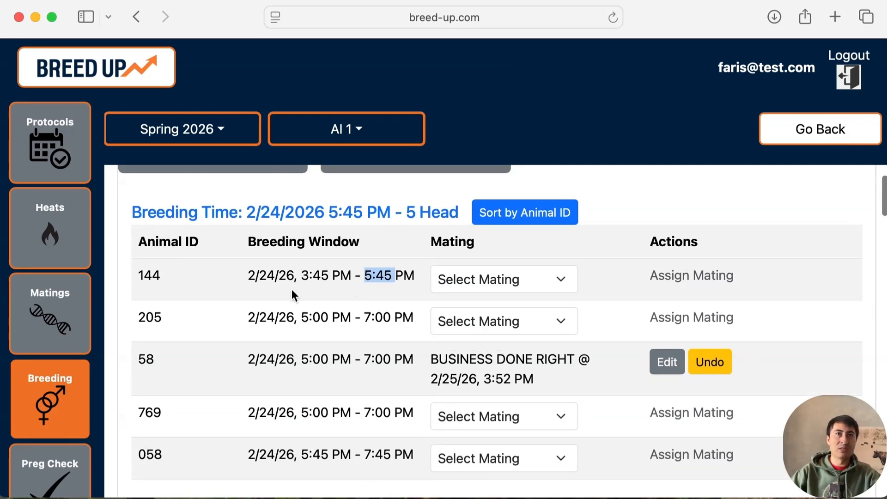
# - Assign the BUSINESS DONE RIGHT mating to animal 144 and All Me / Female to animal 205
pyautogui.scroll(-1, 383, 403)
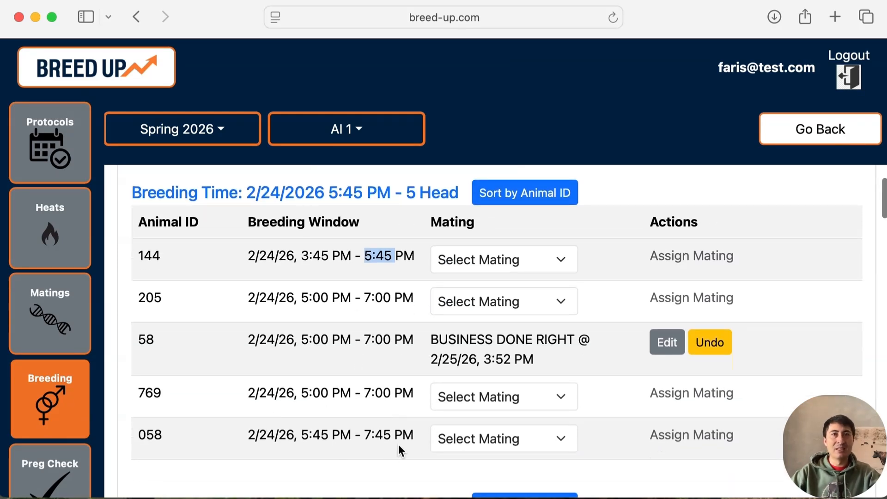
pyautogui.click(466, 260)
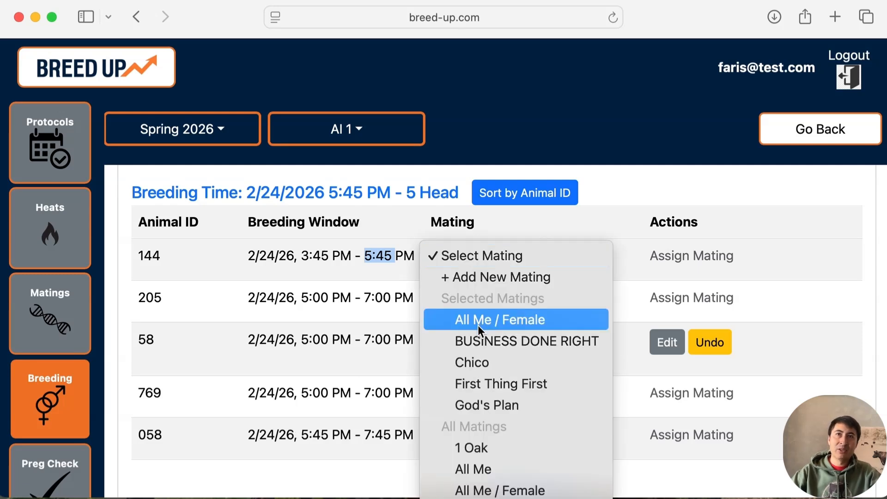
pyautogui.click(477, 338)
pyautogui.click(478, 306)
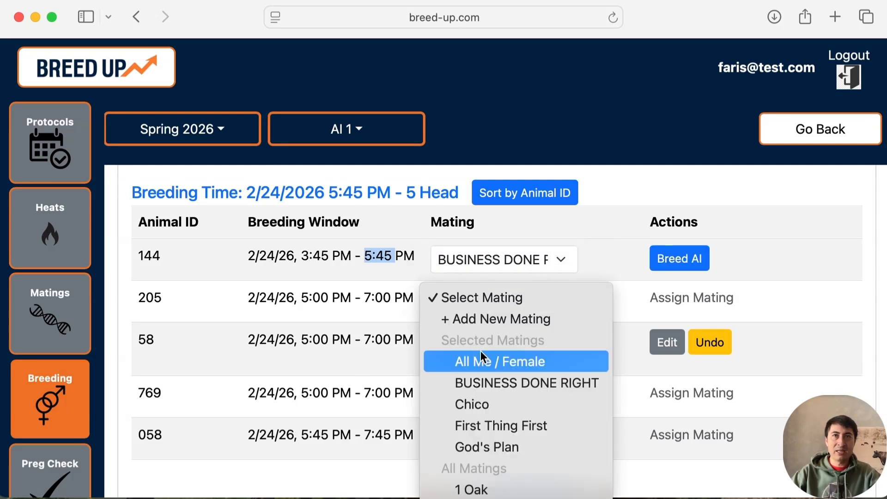
pyautogui.click(481, 359)
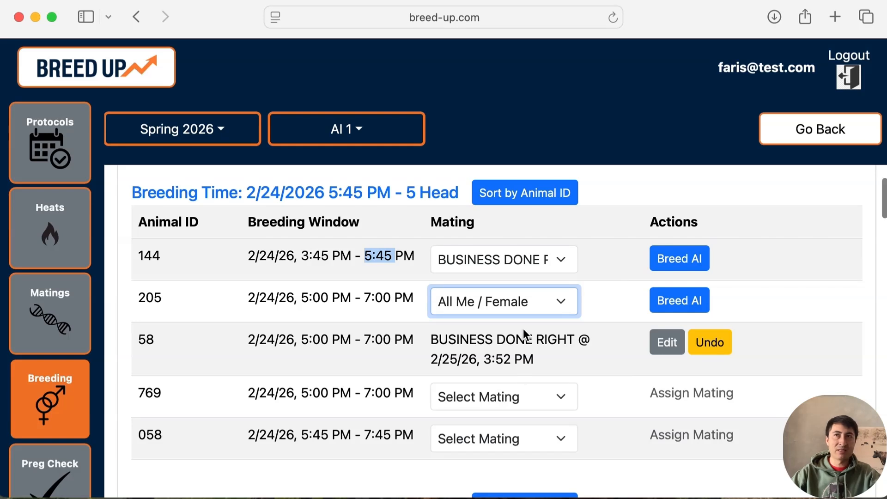
# - In the 7-head 2/25/2026 6:00 PM group, assign BUSINESS DONE RIGHT to animal 7 02 and All Me / Female to animal 7059
pyautogui.scroll(2, 512, 275)
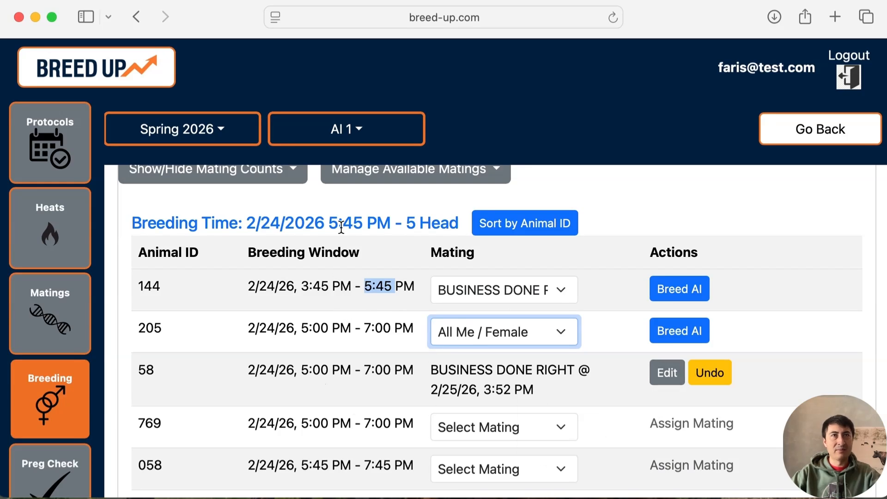
pyautogui.scroll(-5, 367, 321)
pyautogui.scroll(-7, 367, 317)
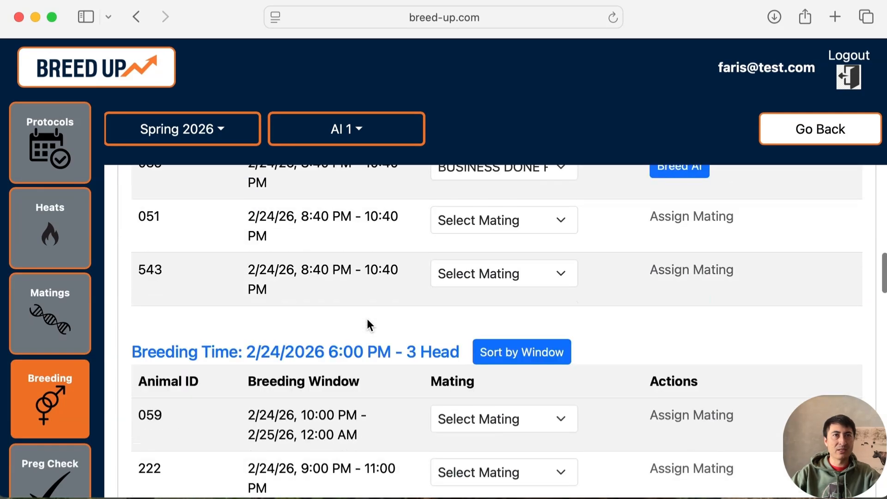
pyautogui.scroll(-6, 366, 322)
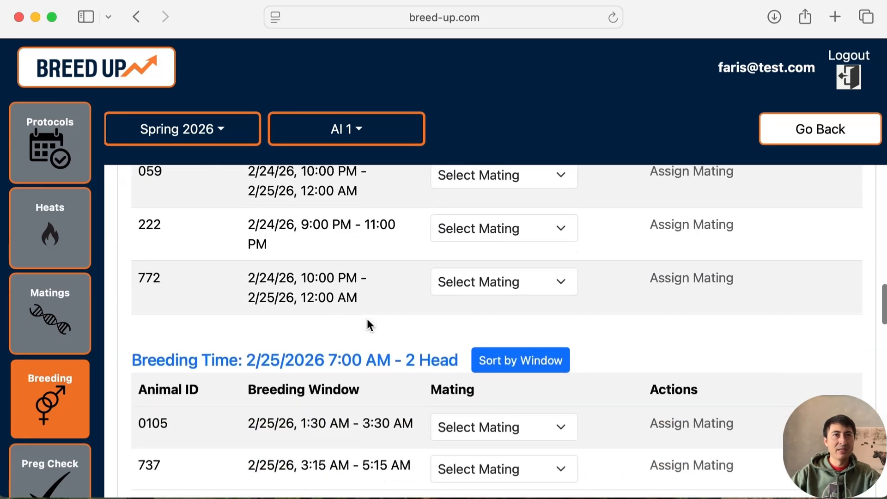
pyautogui.scroll(-3, 368, 324)
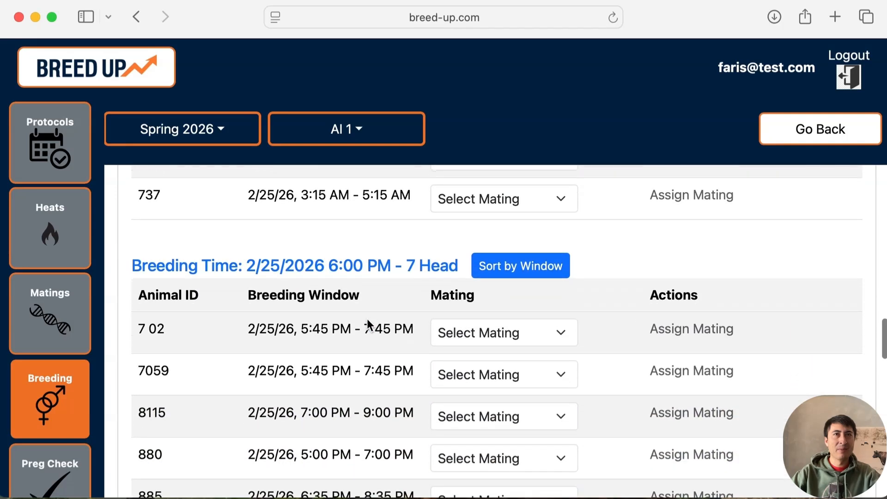
pyautogui.scroll(-1, 367, 320)
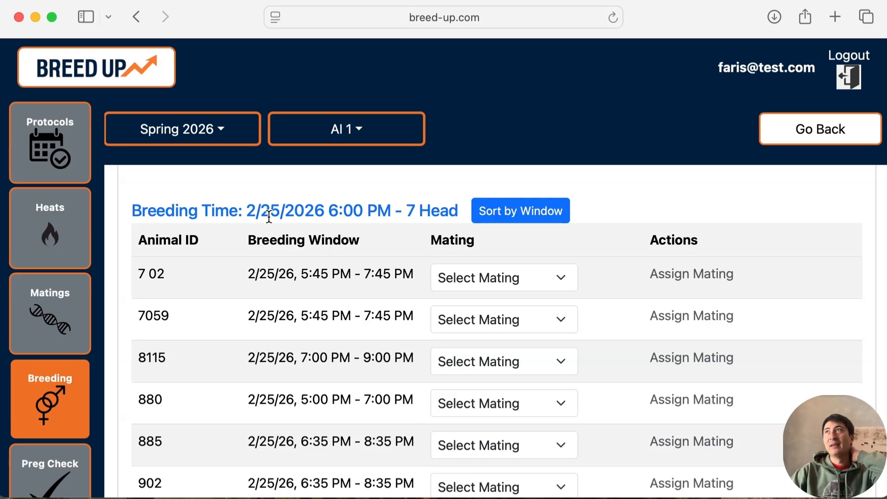
pyautogui.click(508, 276)
pyautogui.click(510, 359)
pyautogui.click(505, 315)
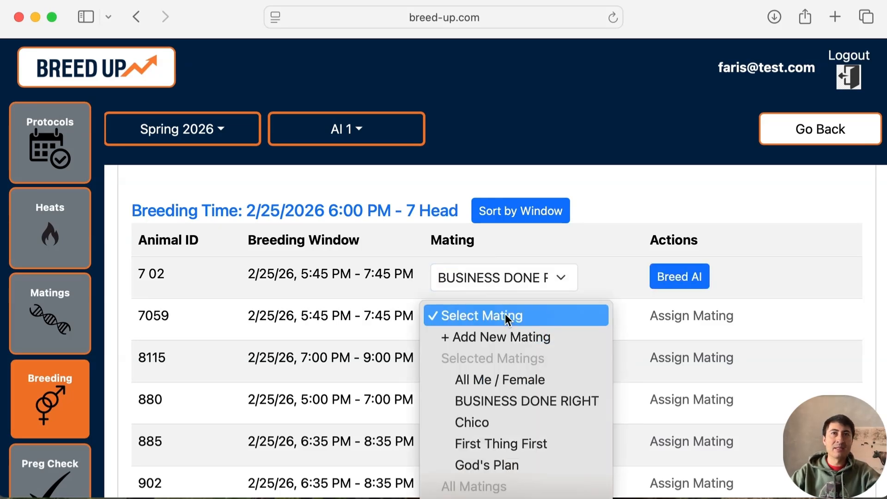
pyautogui.click(511, 383)
# - Assign the First Thing First mating to animal 8115 and BUSINESS DONE RIGHT to animal 880
pyautogui.click(508, 362)
pyautogui.click(501, 486)
pyautogui.click(506, 403)
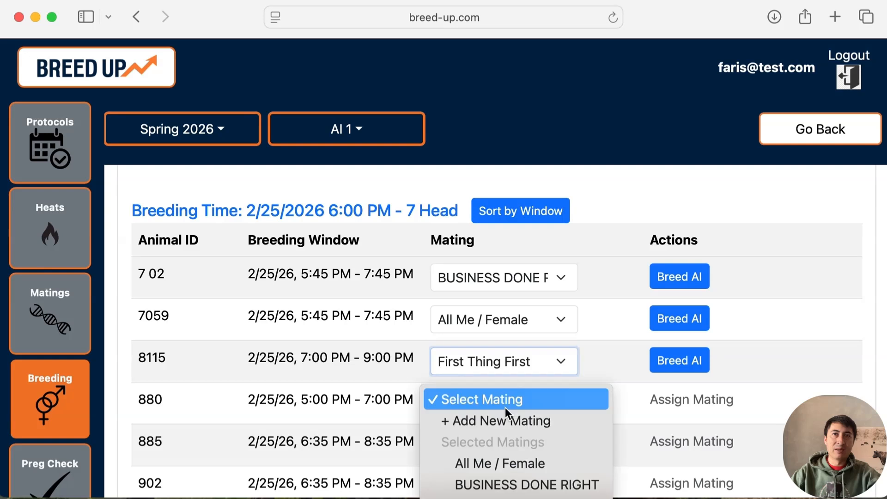
pyautogui.click(505, 483)
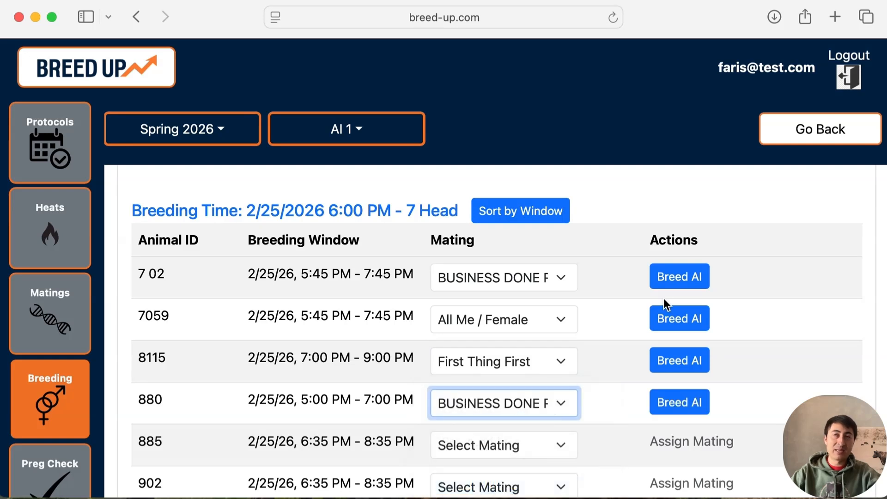
# - Record the AI breeding for animal 7 02 and change its breeding time to 02/25/2026, 04:57 PM
pyautogui.click(684, 276)
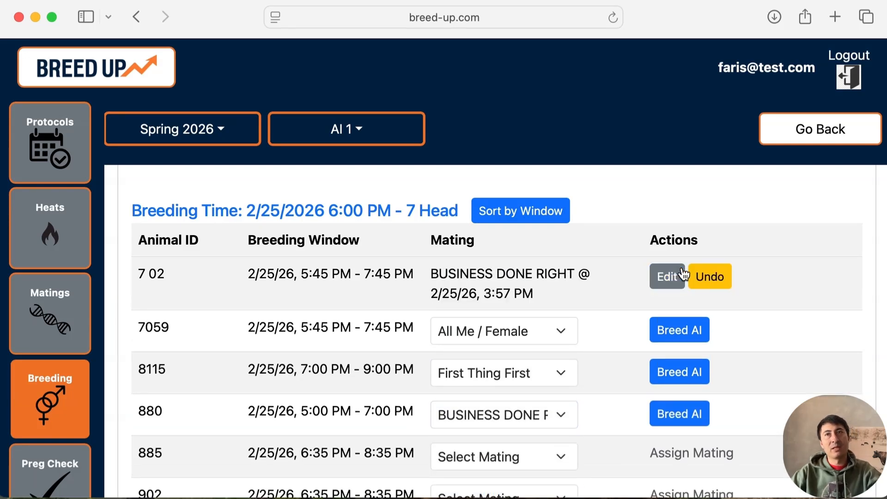
pyautogui.click(683, 276)
pyautogui.click(441, 308)
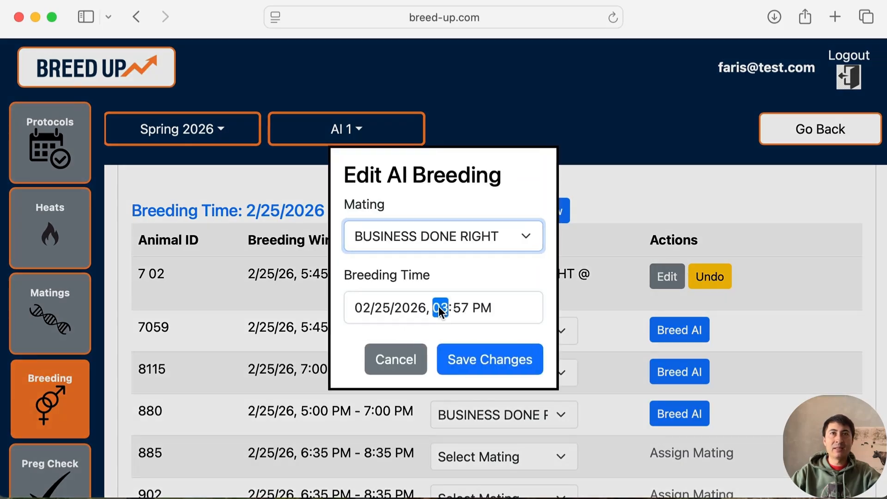
pyautogui.press('Up')
pyautogui.click(504, 363)
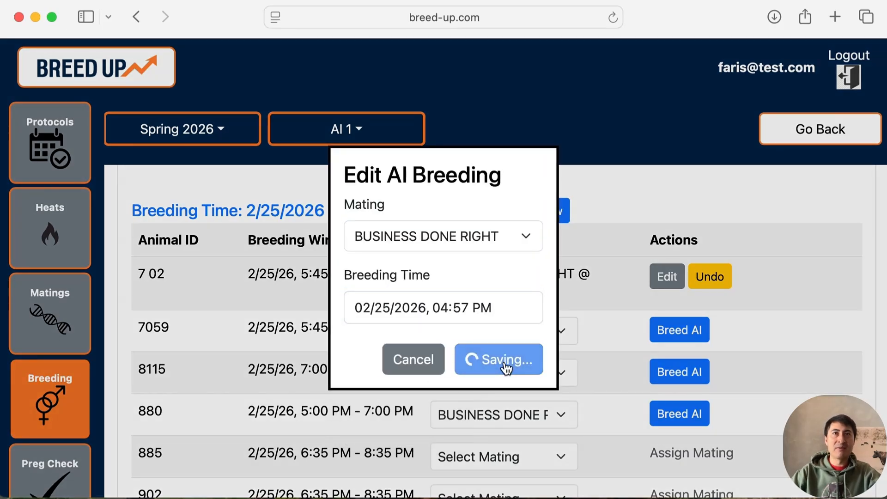
# - Record the AI breeding for animal 7059 and change its mating to First Thing First
pyautogui.click(679, 330)
pyautogui.click(666, 330)
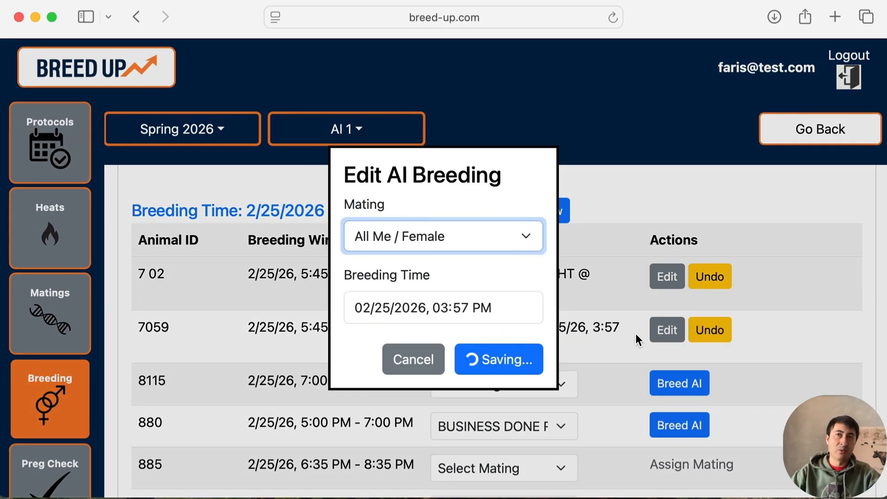
pyautogui.click(466, 239)
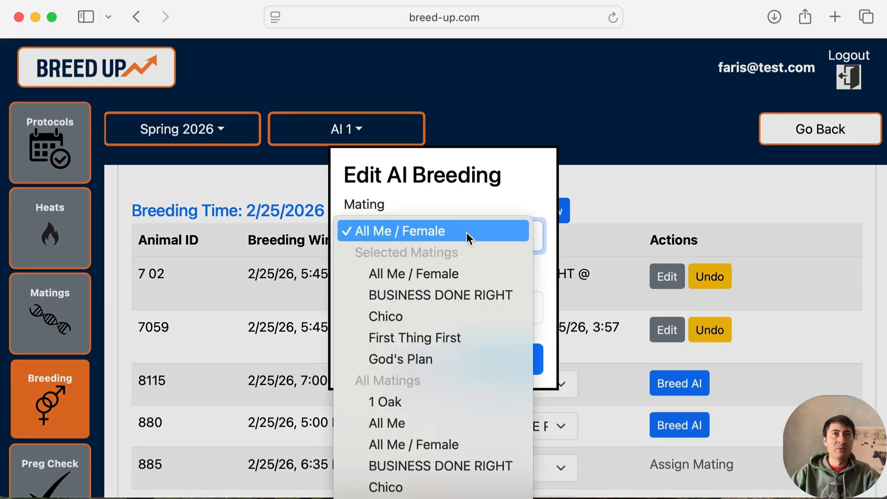
pyautogui.click(464, 333)
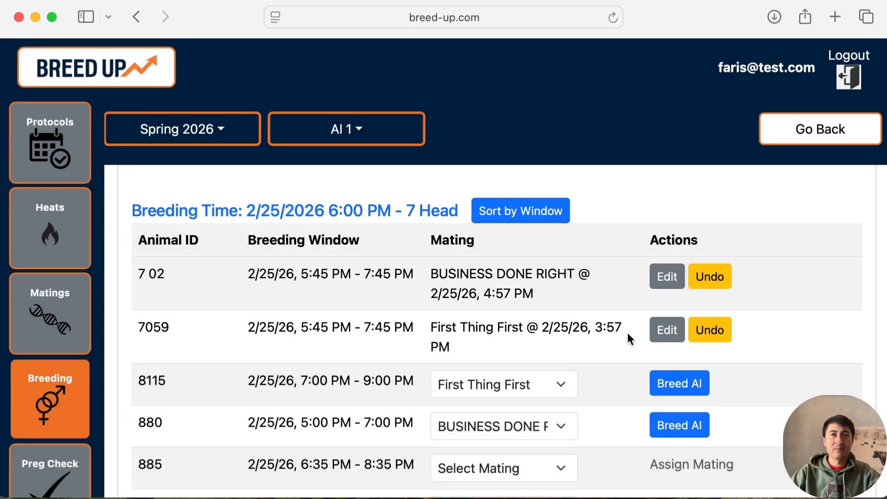
# - Assign First Thing First to animal 885 and record the AI breedings for animals 885 and 880
pyautogui.scroll(-2, 627, 333)
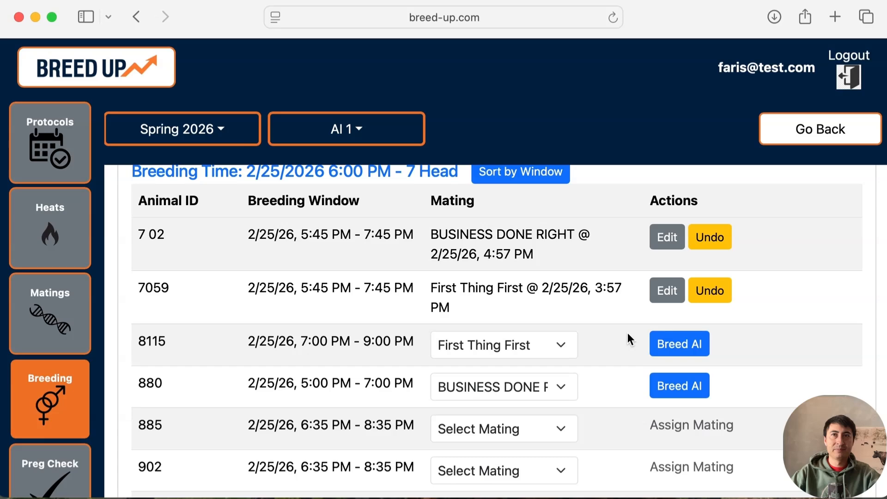
pyautogui.scroll(-3, 627, 332)
pyautogui.click(499, 370)
pyautogui.click(500, 422)
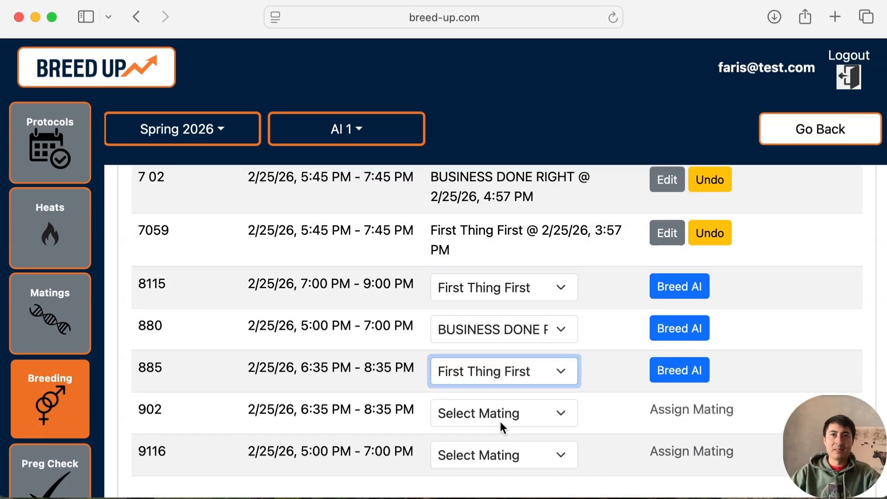
pyautogui.click(675, 372)
pyautogui.click(675, 332)
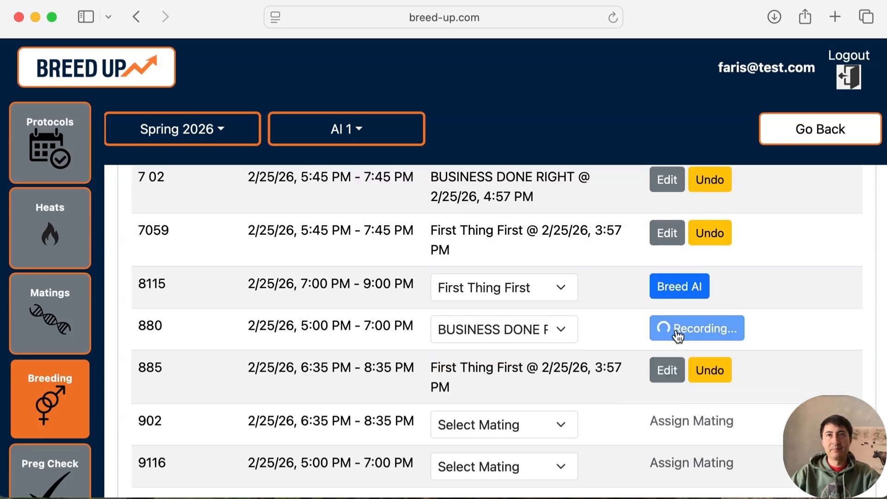
# - Undo the recorded breeding for animal 885 and record its First Thing First AI breeding again
pyautogui.click(708, 383)
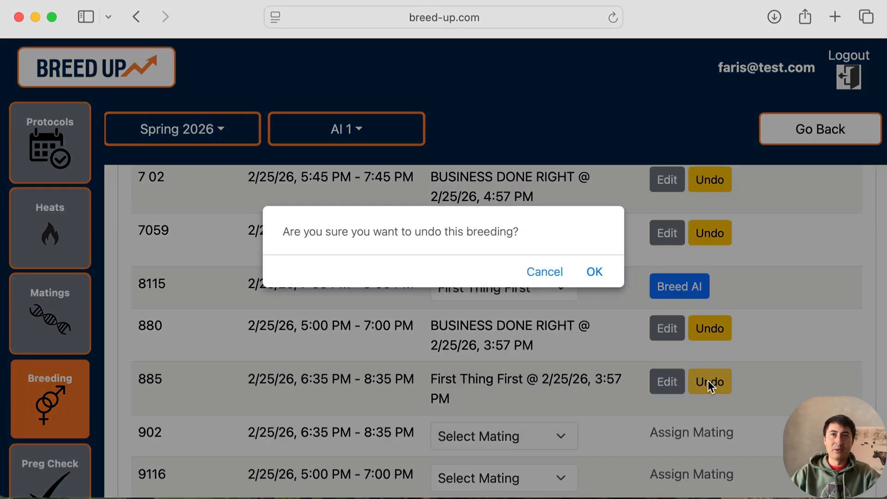
pyautogui.click(596, 271)
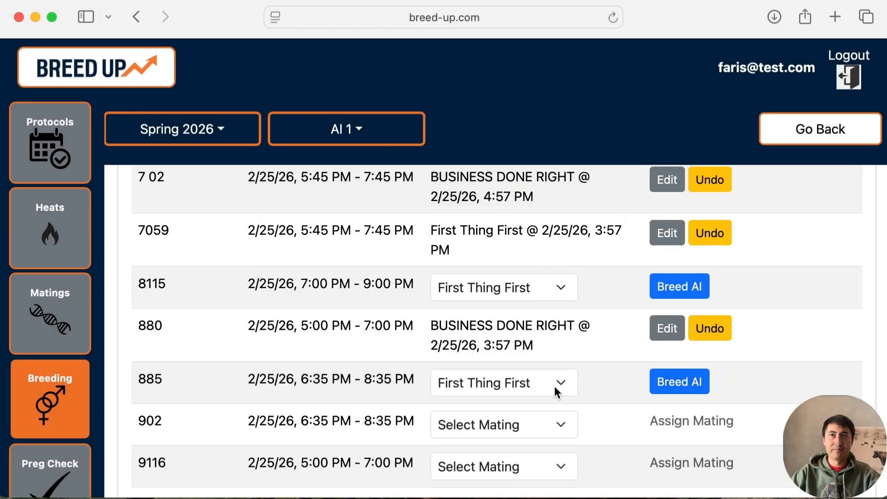
pyautogui.click(665, 388)
# - Return from the optimal AI schedule to the AI 1 breeding list and view the AI breeding window and schedule time limits
pyautogui.scroll(-5, 580, 403)
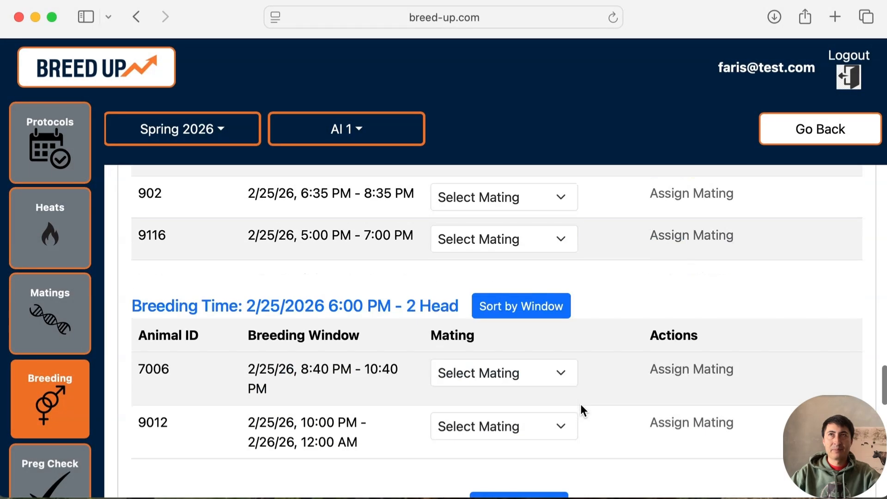
pyautogui.click(811, 130)
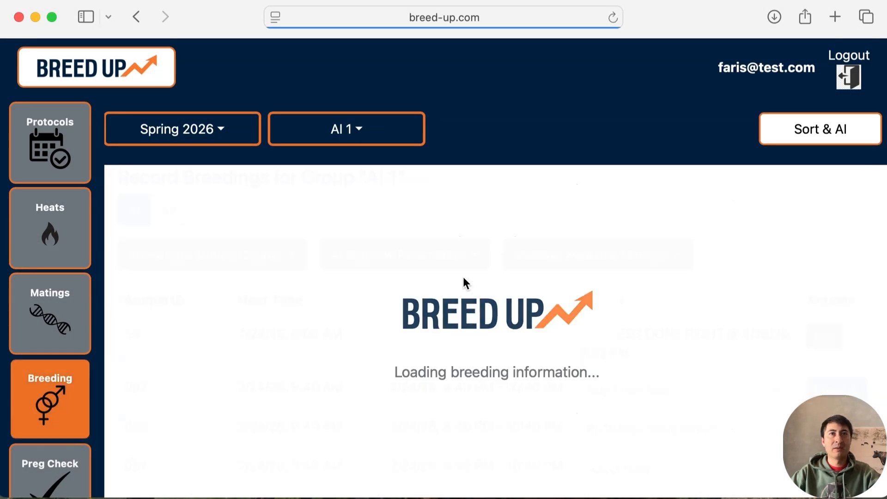
pyautogui.click(452, 257)
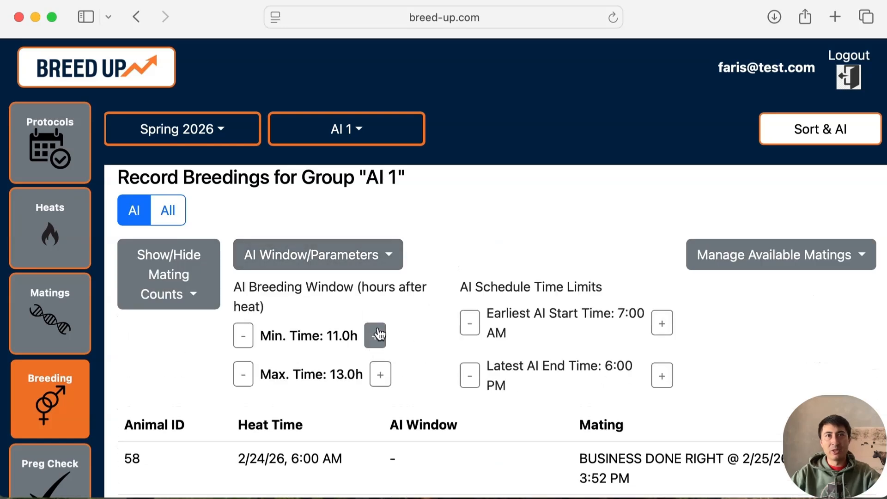
pyautogui.click(331, 261)
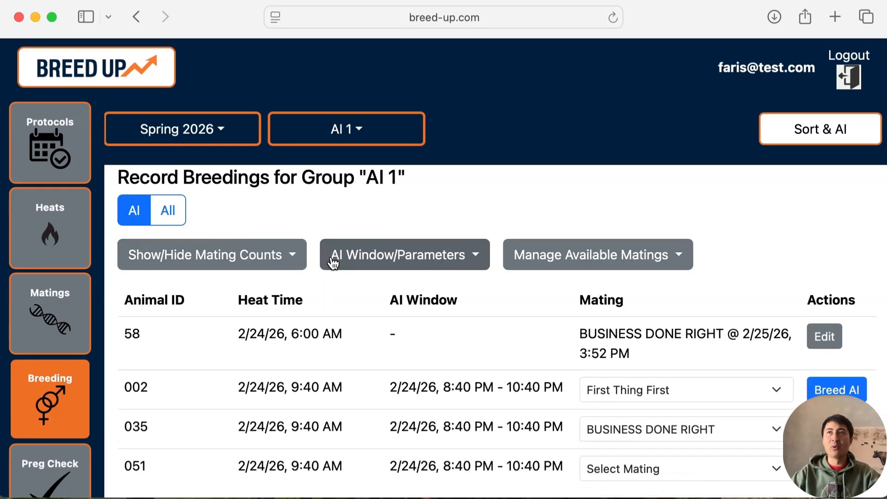
pyautogui.click(478, 264)
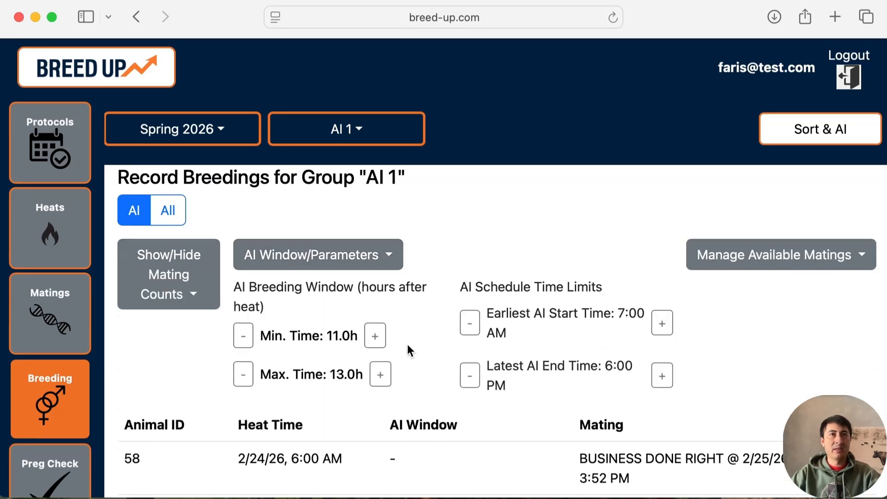
pyautogui.click(321, 261)
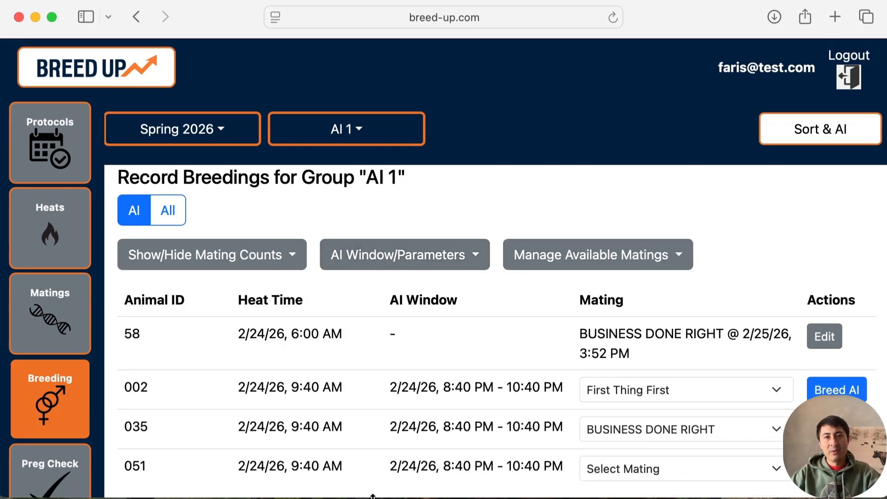